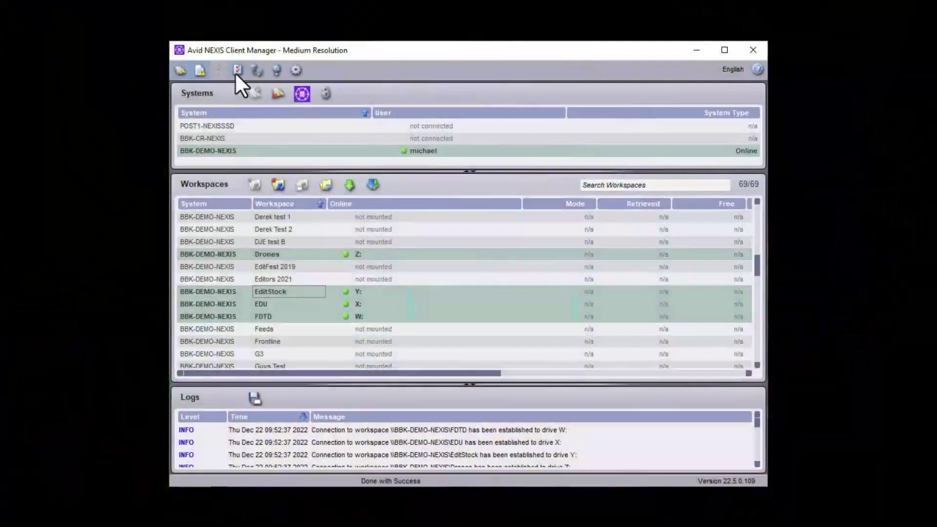
Enable UNC (letterless) drive mapping in the general preferences and close the preferences.
left_click(236, 72)
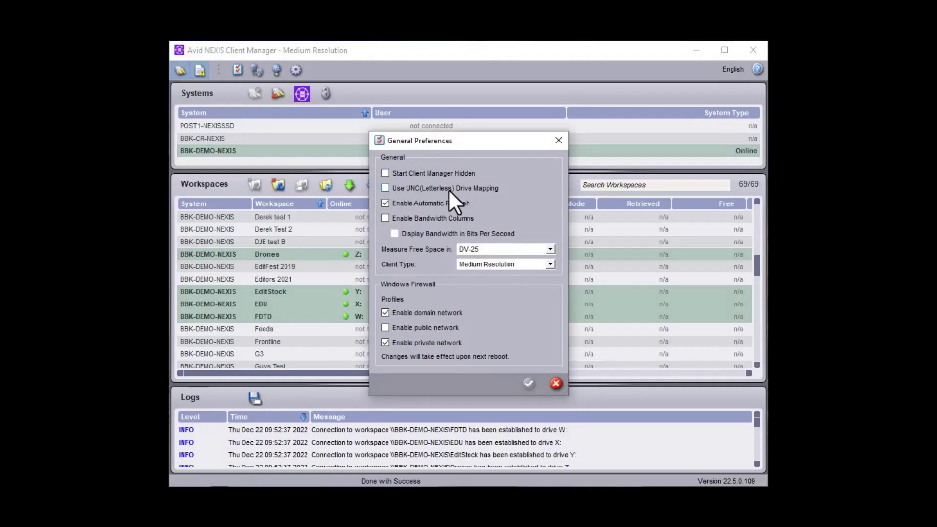
left_click(415, 188)
left_click(554, 383)
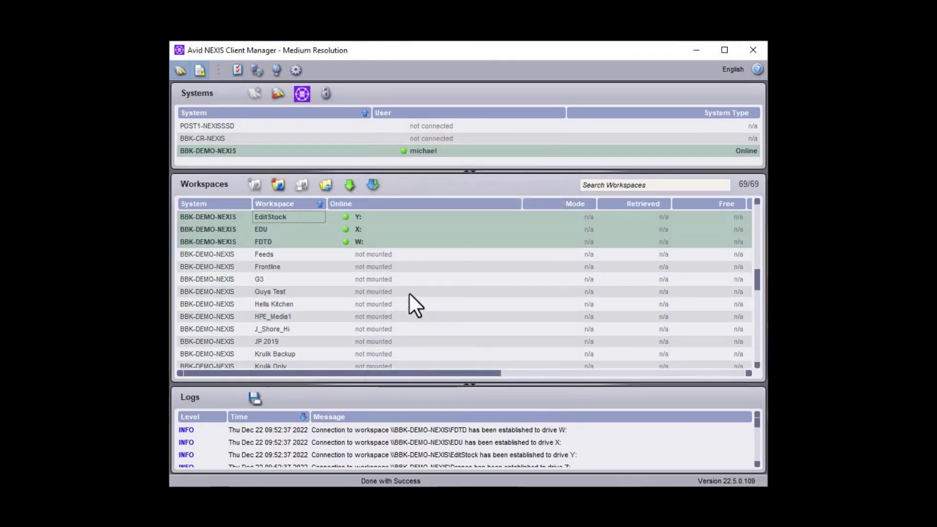
Mount the Frontline, Hells Kitchen and JP 2019 workspaces together.
left_click(325, 304)
left_click(320, 267, "ctrl")
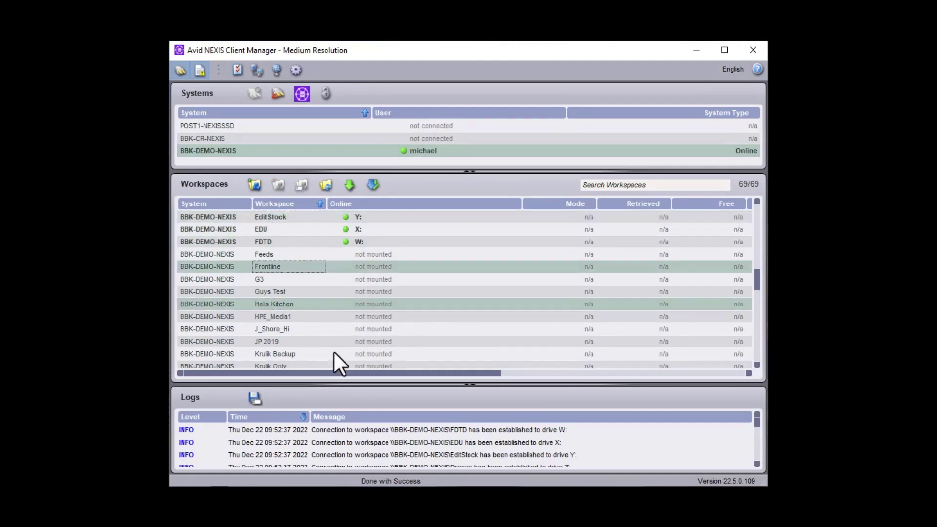
left_click(332, 342, "ctrl")
right_click(341, 304)
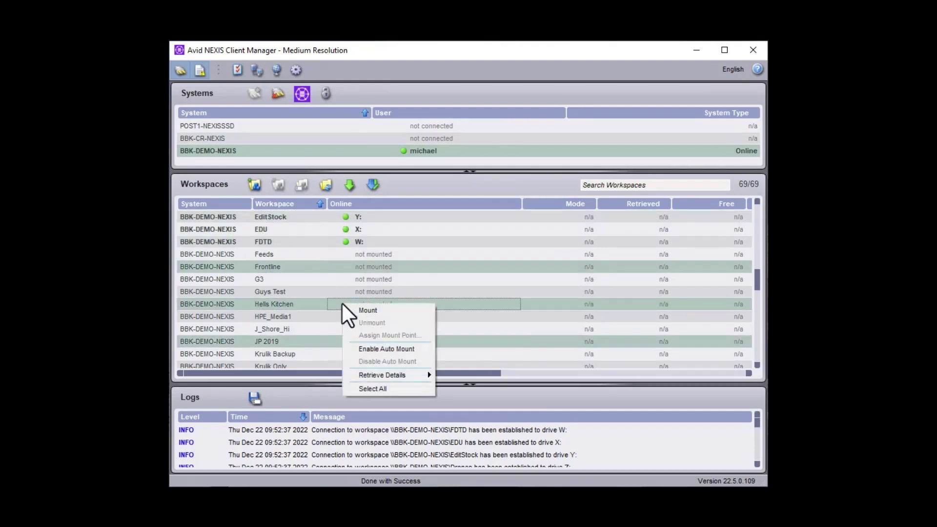
left_click(377, 313)
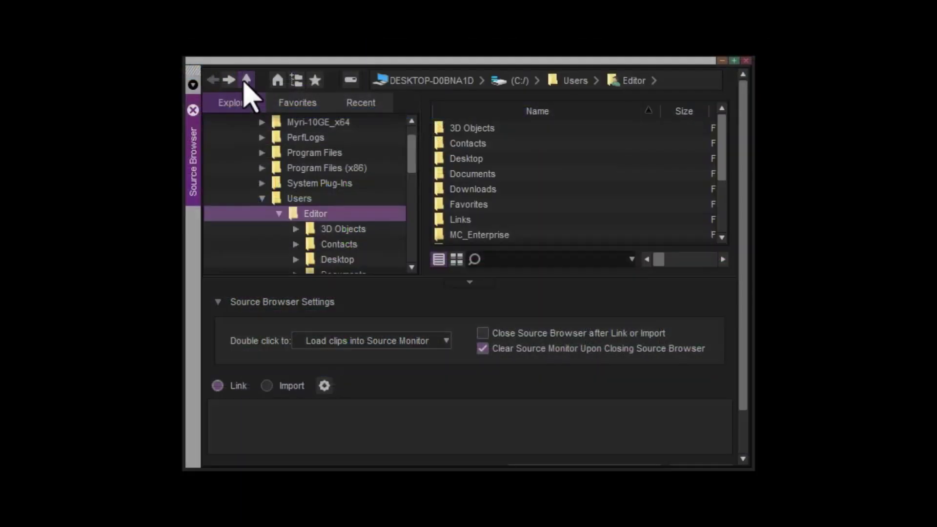
Switch to the Media Composer Source Browser, go up to the computer level and examine the Hells Kitchen and Software workspaces among the drives.
left_click(247, 80)
left_click(246, 80)
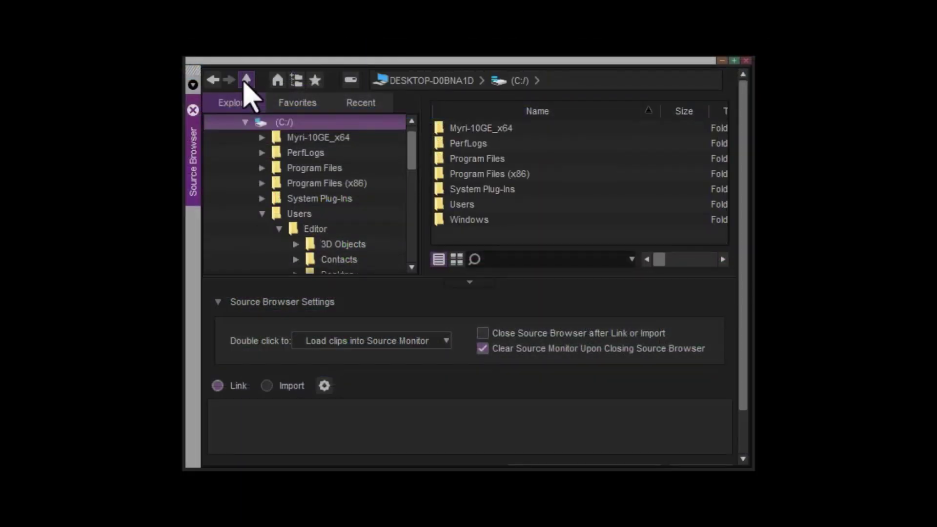
left_click(247, 79)
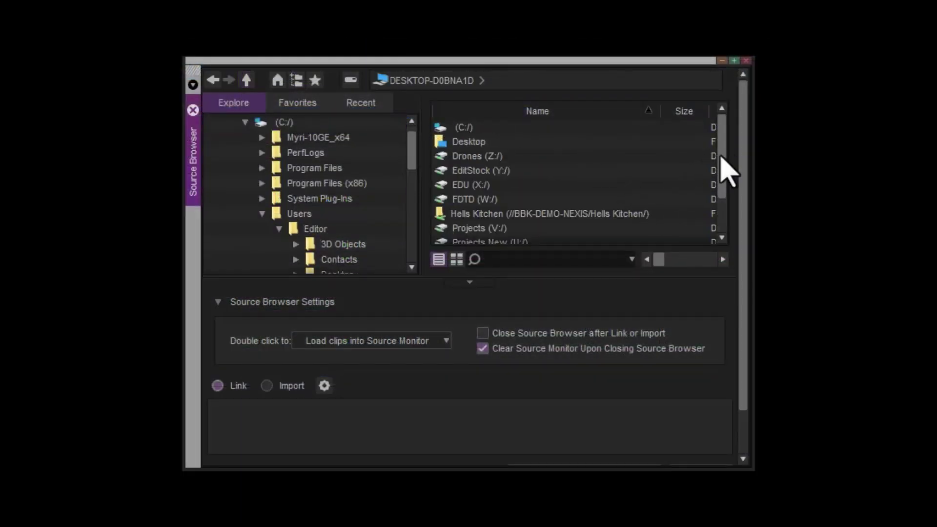
left_click_drag(720, 155, 720, 209)
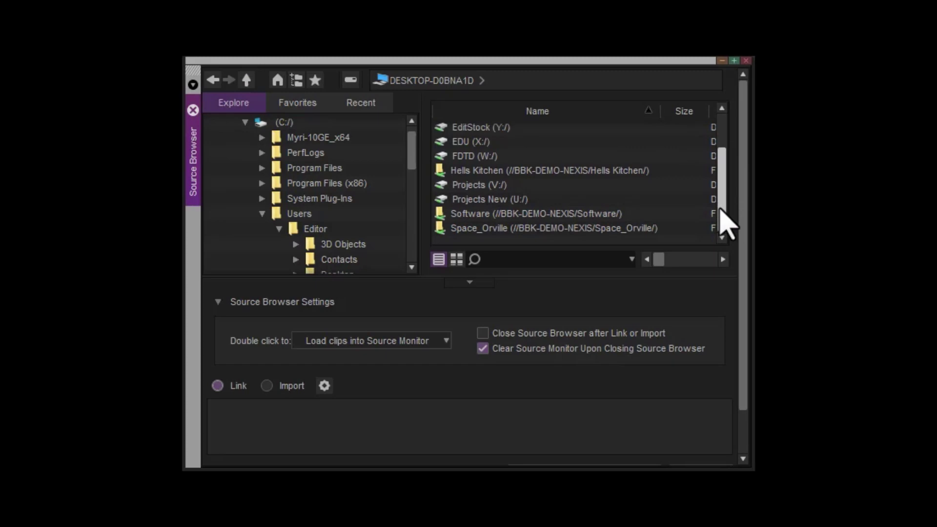
left_click(584, 170)
left_click(625, 213)
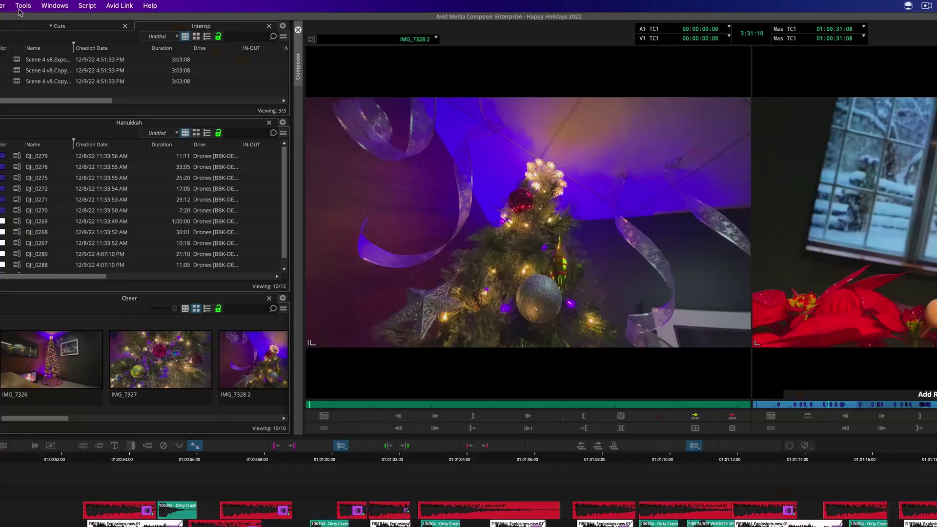
Open the Markers window, sort the markers by timecode and go to the start of the list.
left_click(23, 5)
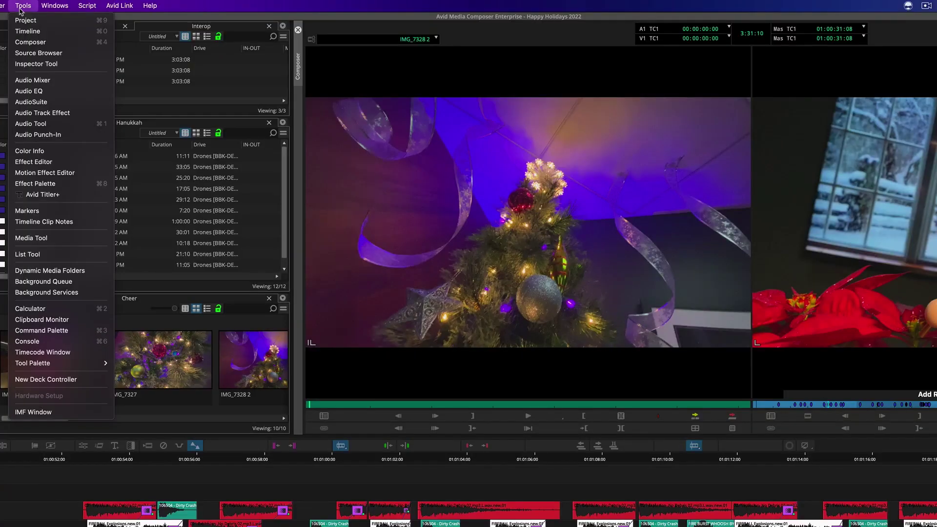
left_click(41, 214)
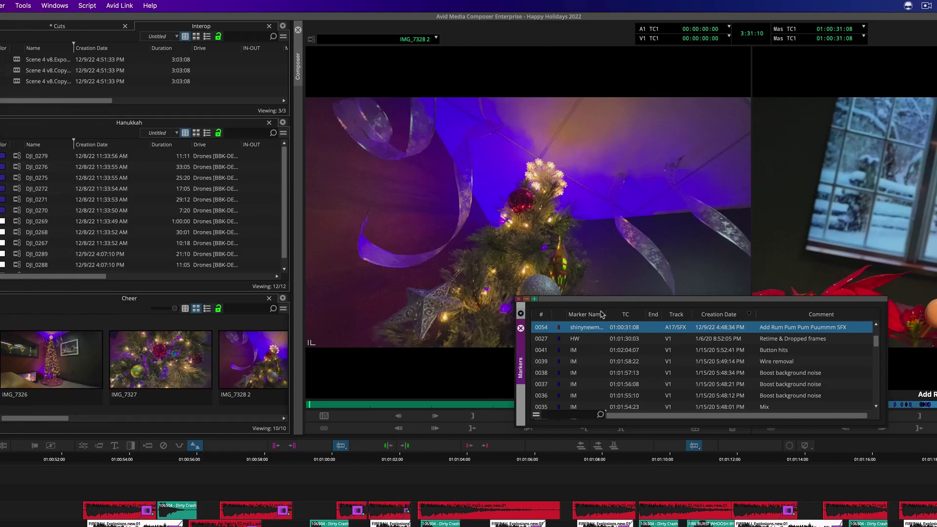
scroll(766, 346, "down", 4)
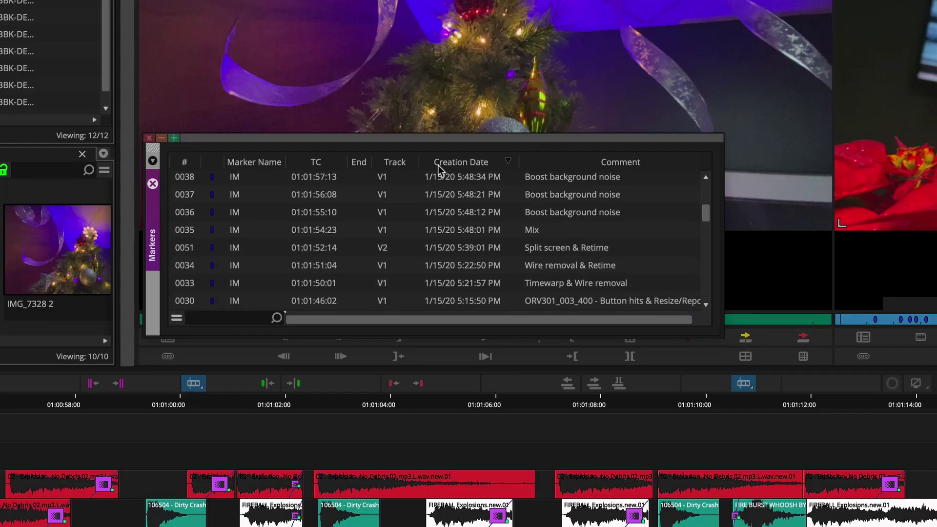
left_click(303, 162)
scroll(517, 205, "up", 3)
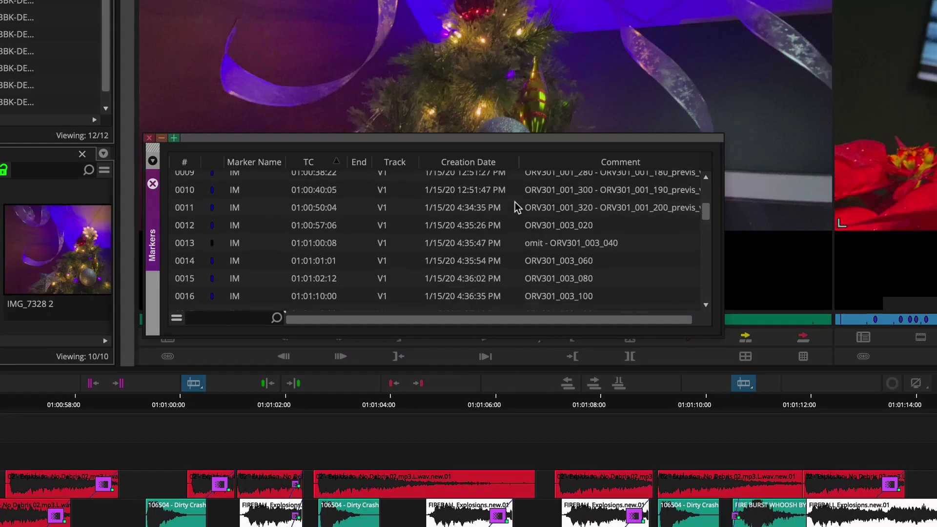
scroll(517, 208, "up", 3)
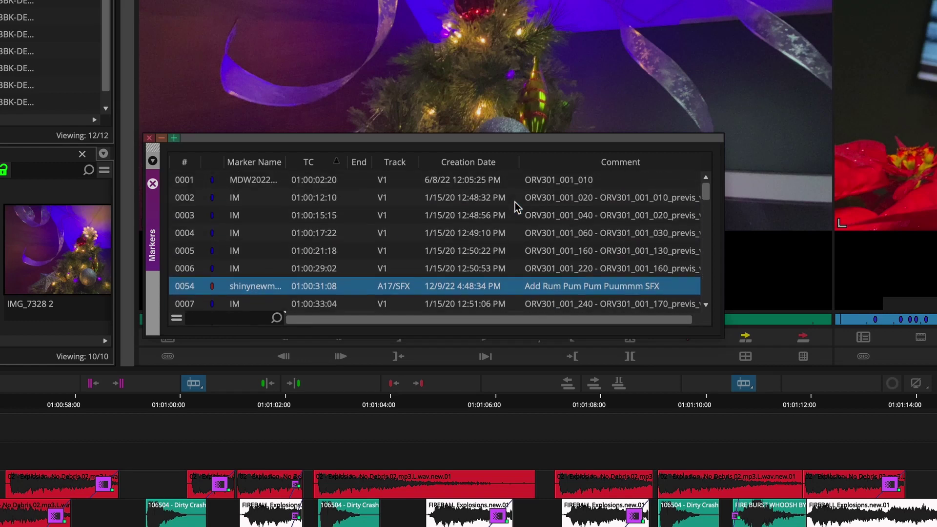
Review the timecode-sorted markers and re-sort the list by creation date.
scroll(517, 208, "down", 1)
scroll(517, 205, "down", 4)
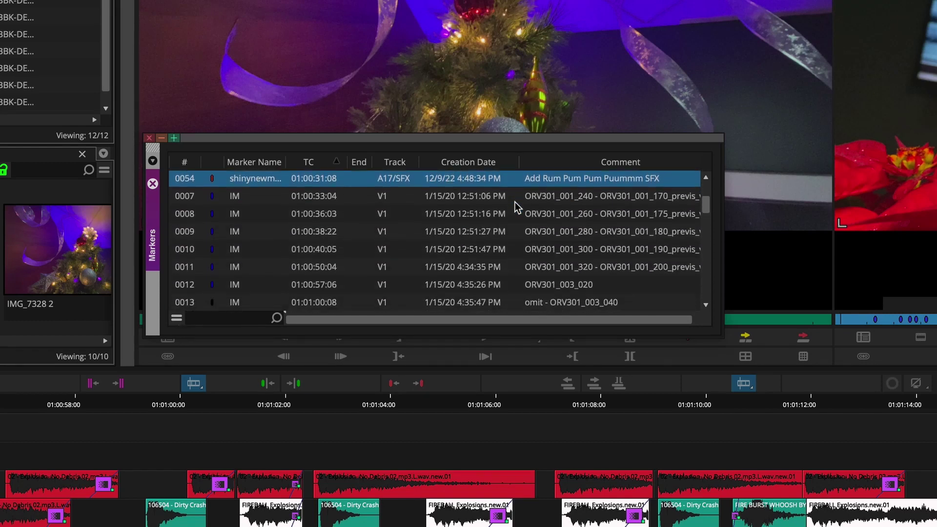
left_click(480, 167)
left_click(480, 168)
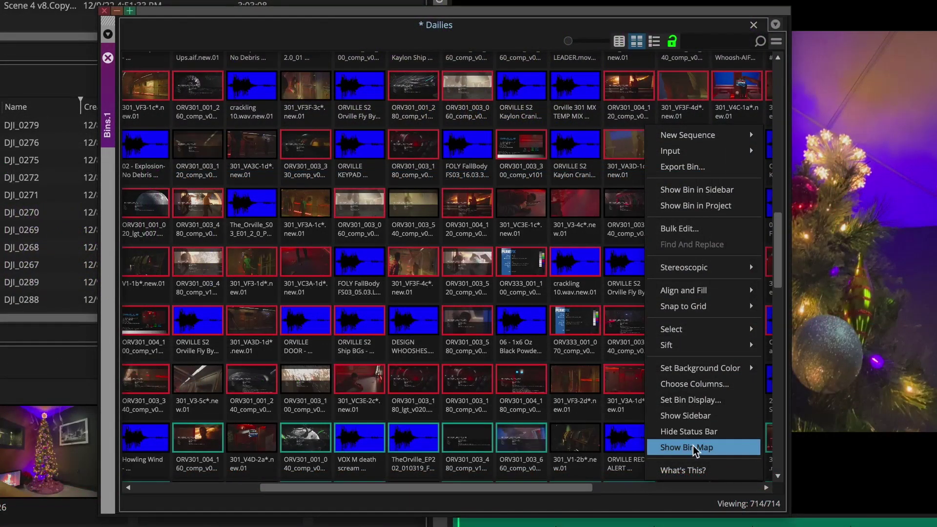
Show the Bin Map in the Dailies bin and use it to navigate to another area of the bin.
left_click(696, 448)
left_click_drag(703, 183, 763, 107)
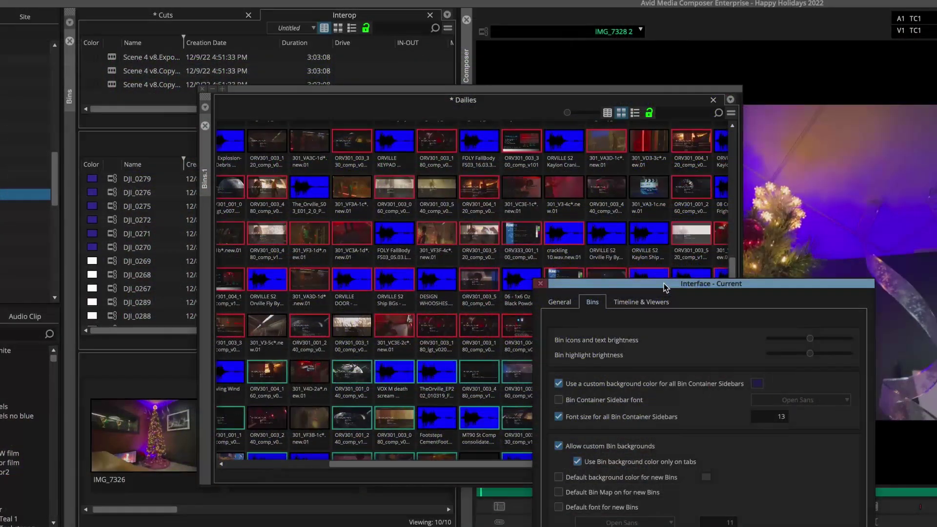
Turn on the default Bin Map for new bins in the Interface settings, and assign the Show Bin Map command to the X key.
left_click_drag(679, 285, 394, 79)
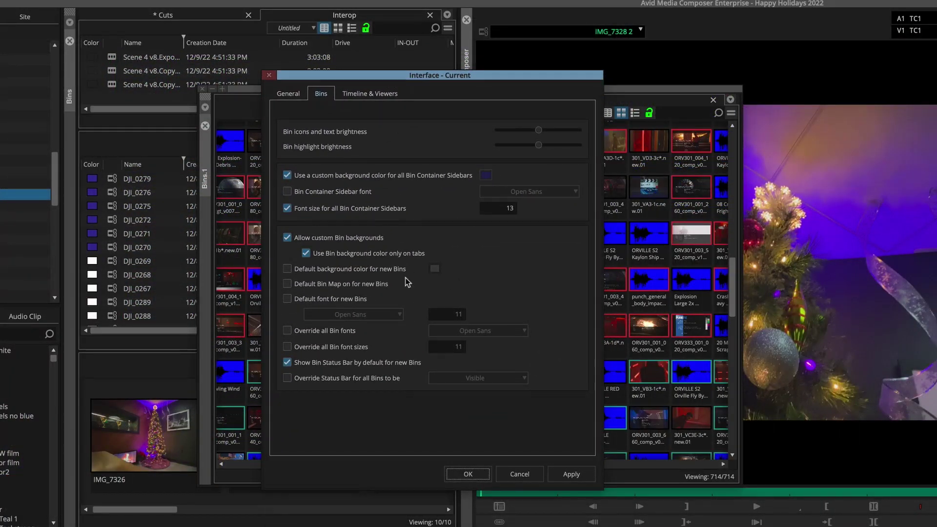
left_click(286, 284)
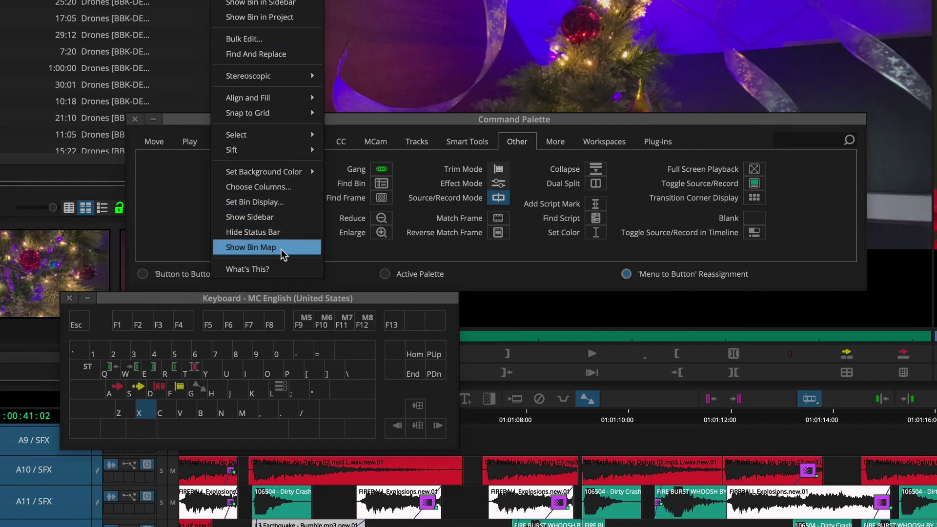
left_click(295, 247)
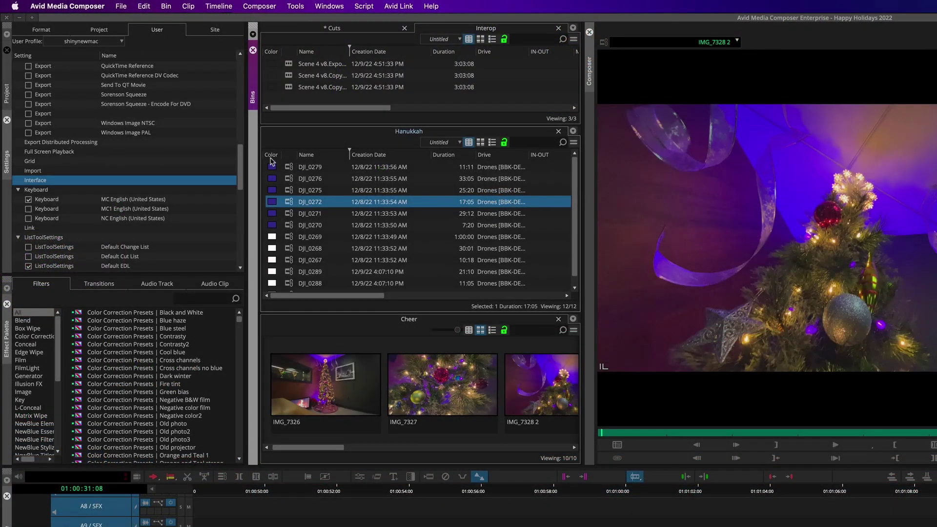
Select clips DJI_0279 through DJI_0269 in the Hanukkah bin and try to move them to the Cheer bin.
left_click_drag(264, 168, 308, 242)
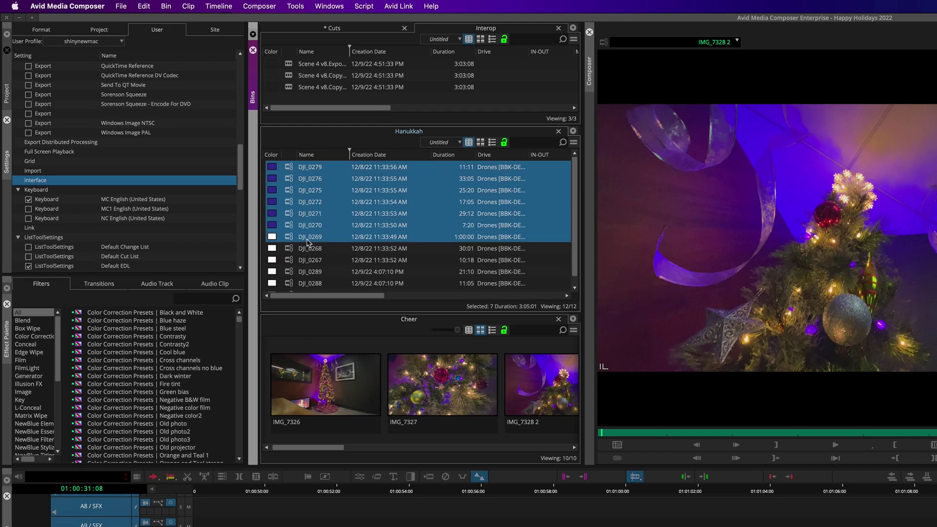
right_click(288, 242)
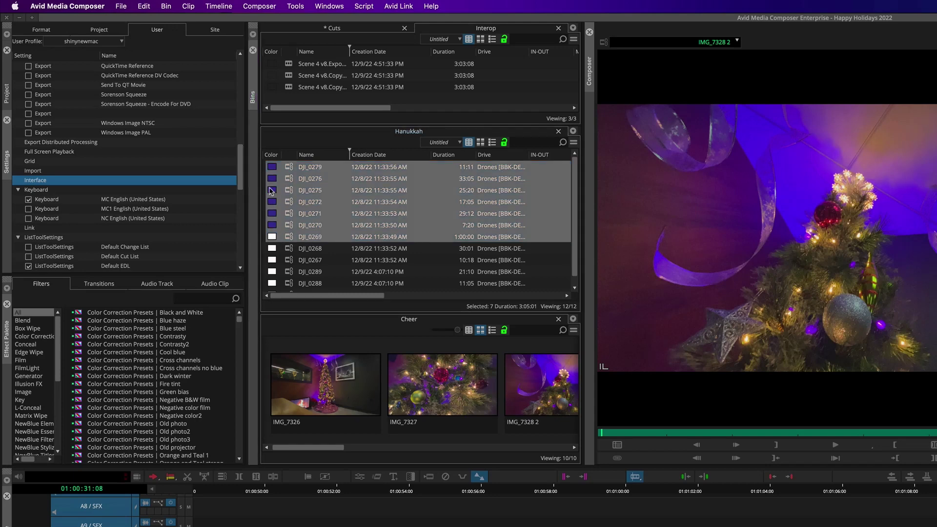
left_click(270, 192)
left_click_drag(265, 198, 345, 337)
left_click_drag(345, 337, 344, 313)
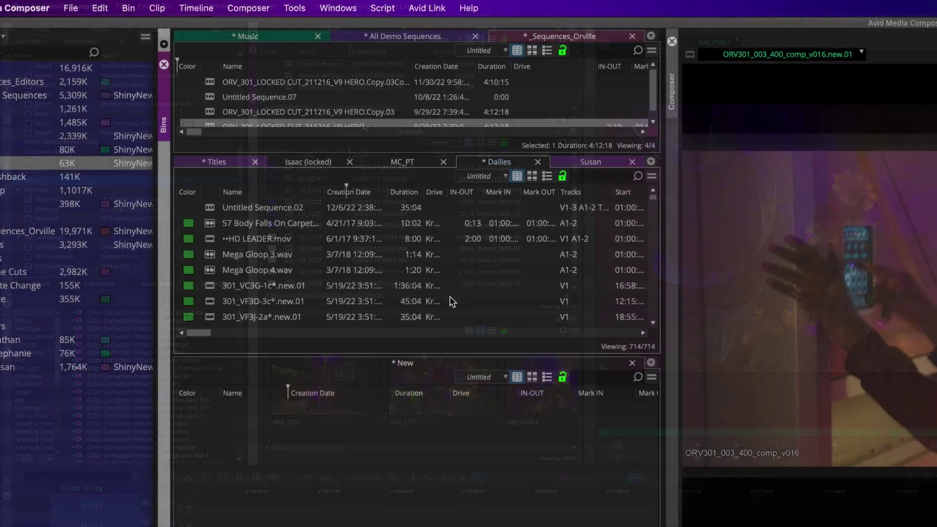
Move the clips 301_VF3D-3c, 57 Body Falls On Carpet, 301_V3-1d and 301_VF3E-1d from the Dailies bin to the New bin.
left_click_drag(211, 305, 246, 440)
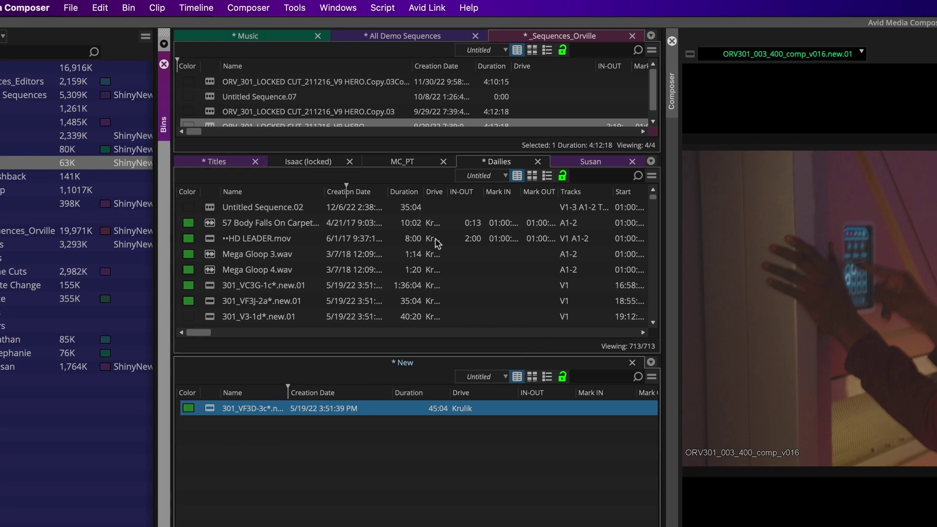
left_click(416, 223)
left_click_drag(378, 382, 343, 493)
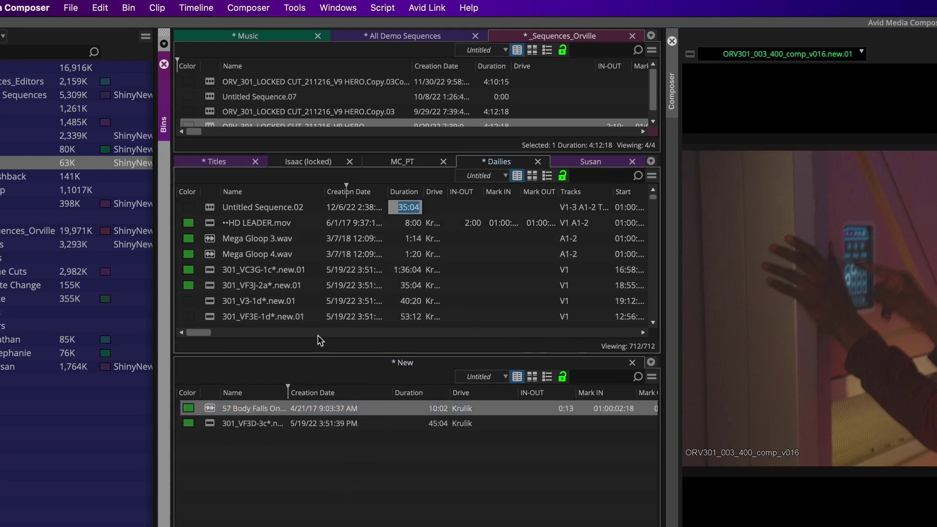
left_click_drag(215, 298, 337, 518)
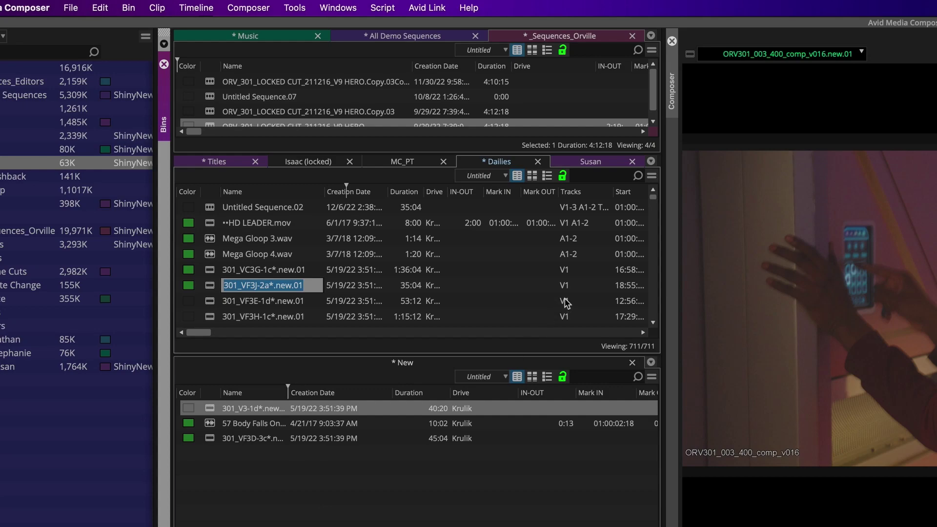
left_click_drag(562, 301, 367, 513)
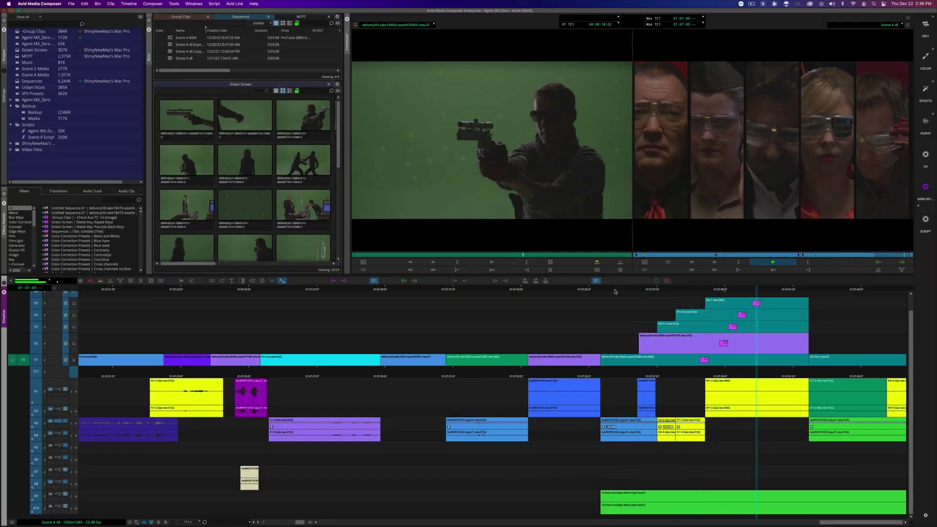
Stop playback of the Scene 4 v8 sequence and start exporting it to a file.
key("space")
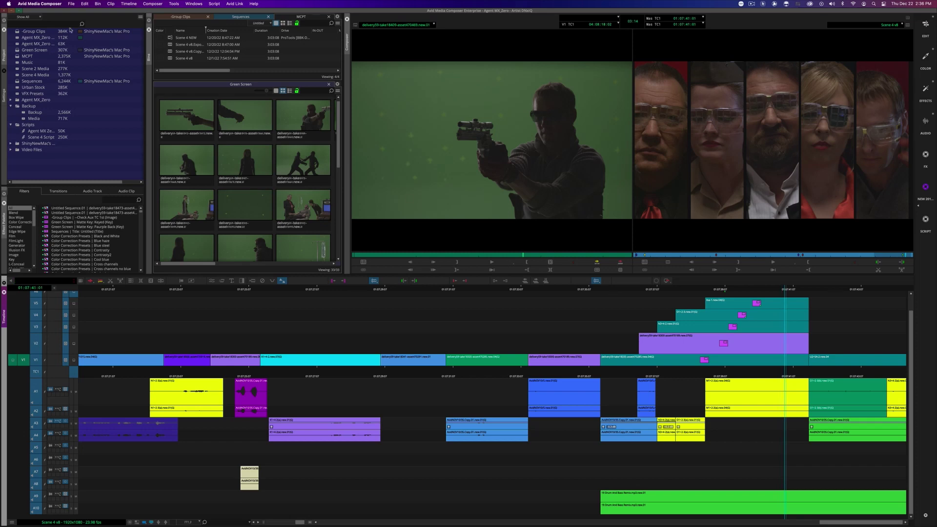
left_click(69, 3)
mouse_move(102, 98)
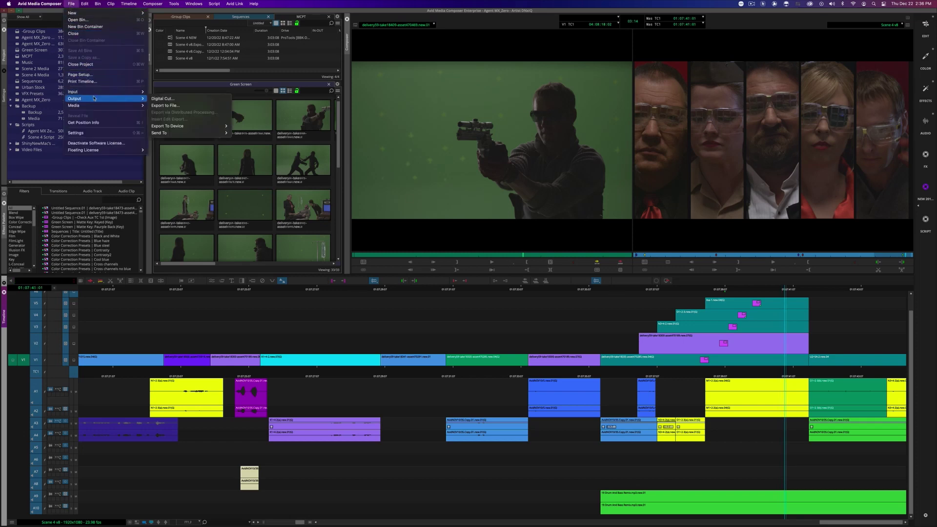
left_click(177, 105)
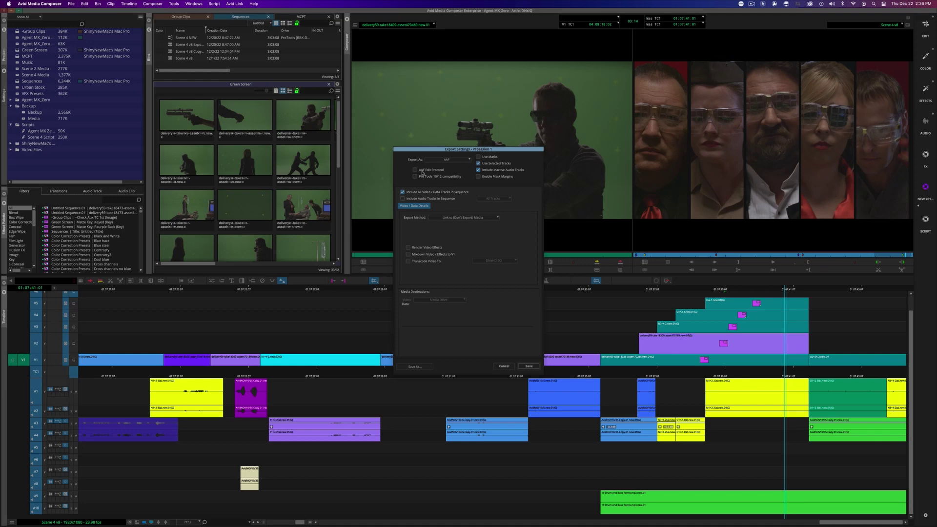
Enable AAF Edit Protocol with the Link to (Don't Export) Media method, and choose Pro Tools Session as the format in the Export to Pro Tools settings.
left_click(460, 218)
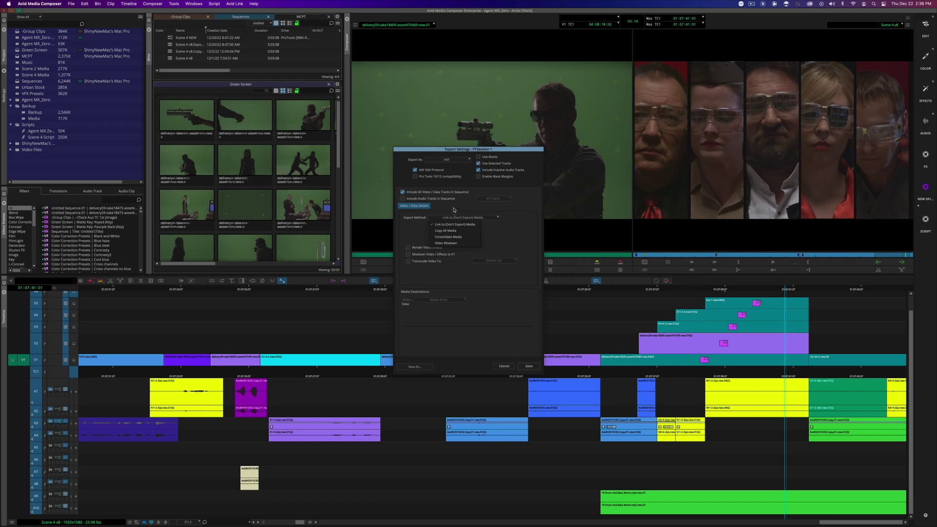
left_click(453, 209)
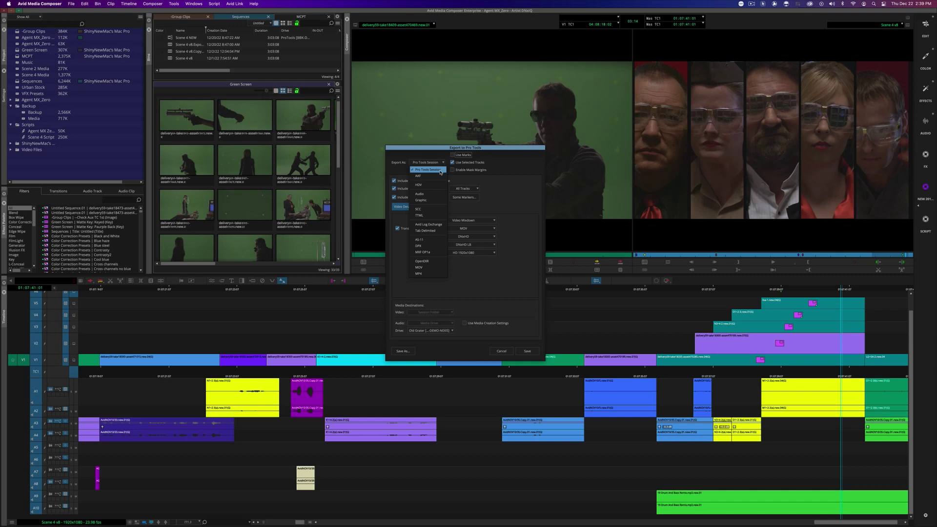
left_click(441, 172)
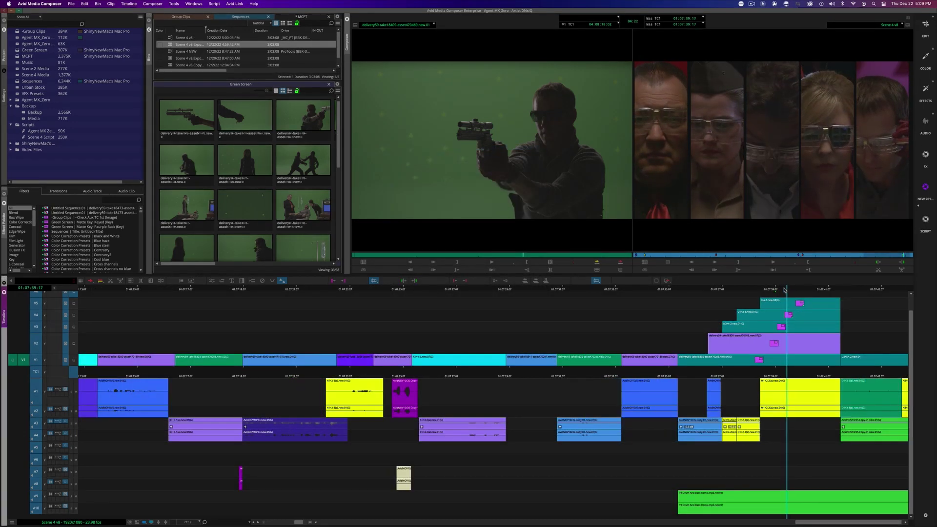
Move the playhead back to about 01:07:31:02 in the Scene 4 v8 sequence and play from there.
left_click_drag(785, 290, 560, 302)
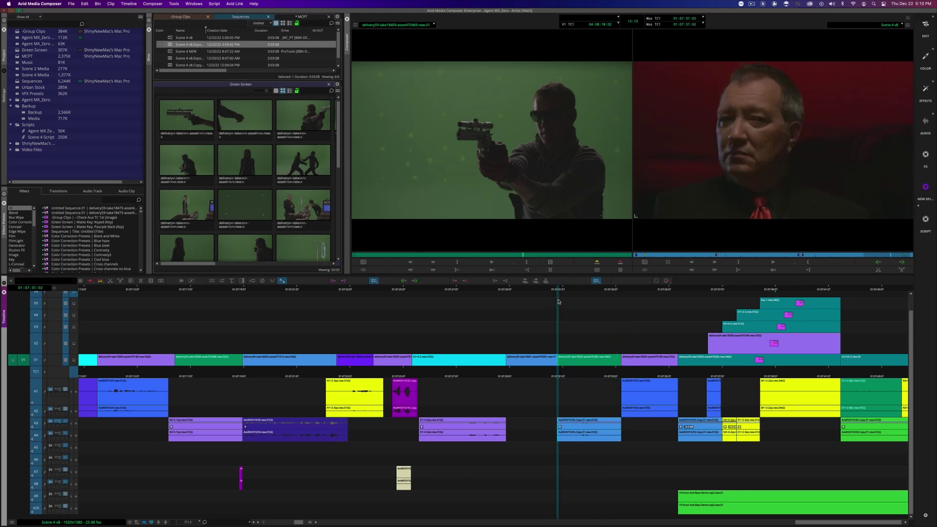
key("space")
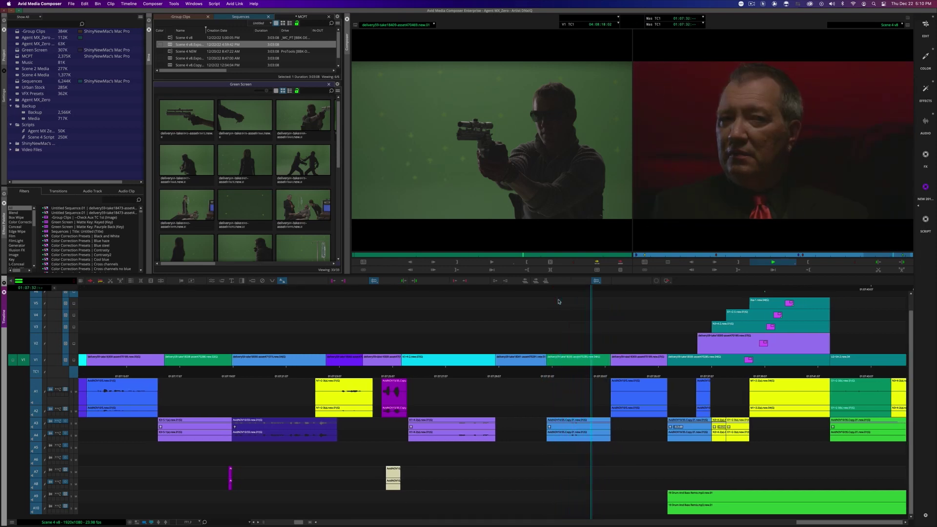
Stop playback of Scene 4 v8 and move the playhead to the stacked video clips near its end, and back to about 01:07:01.
key("space")
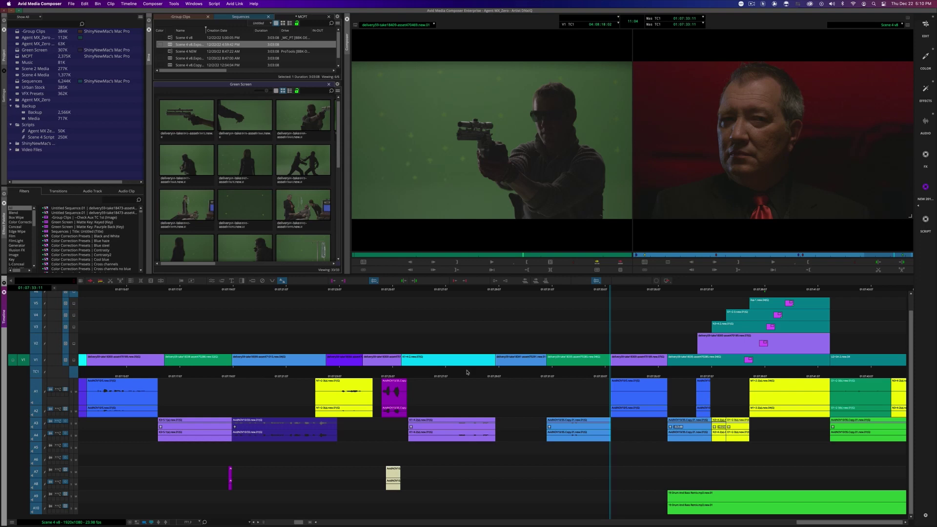
scroll(467, 372, "up", 1)
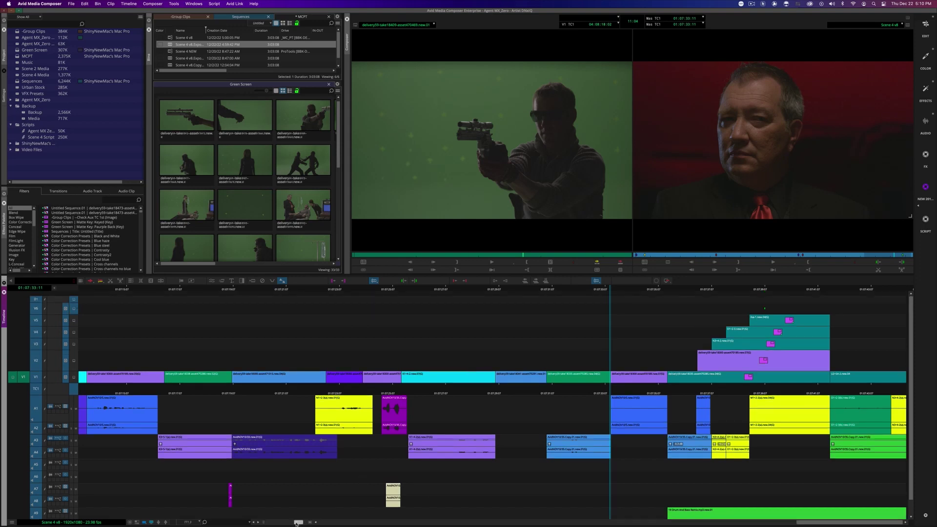
left_click_drag(297, 524, 278, 523)
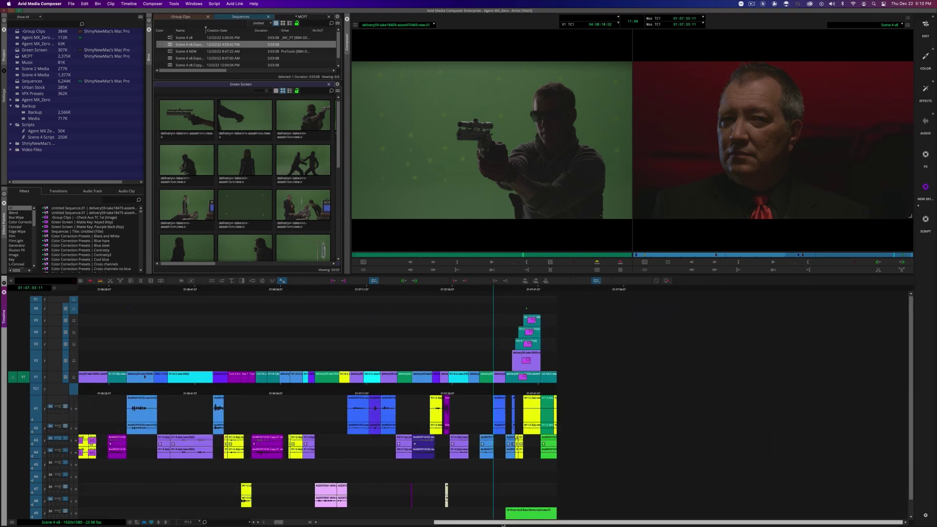
scroll(320, 490, "left", 10)
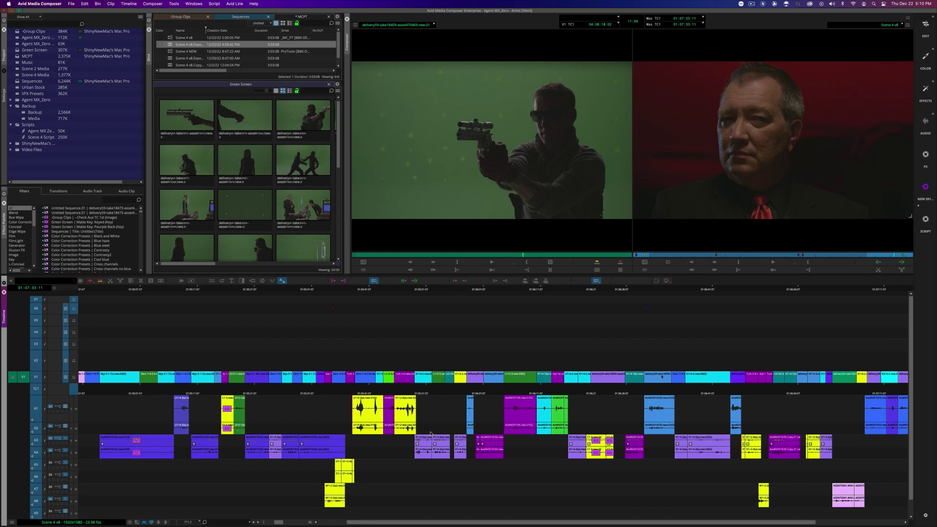
scroll(556, 513, "right", 5)
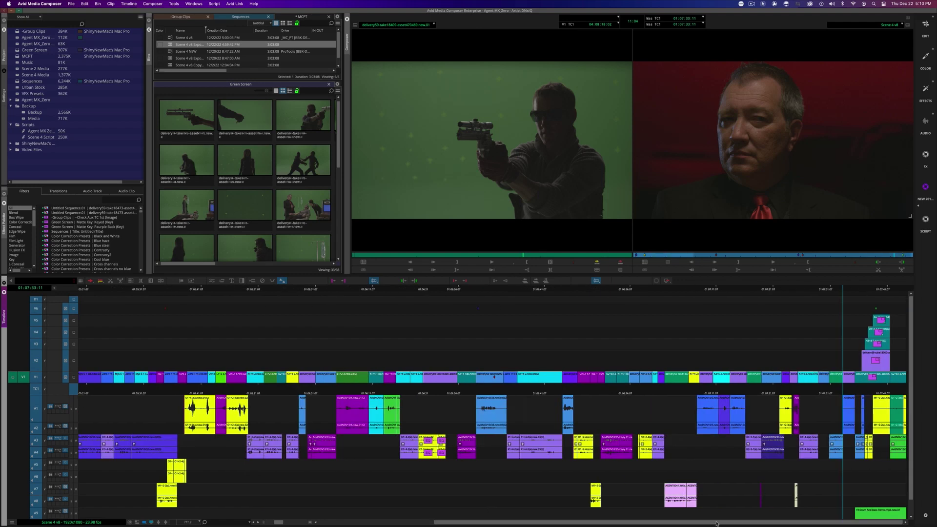
left_click(875, 292)
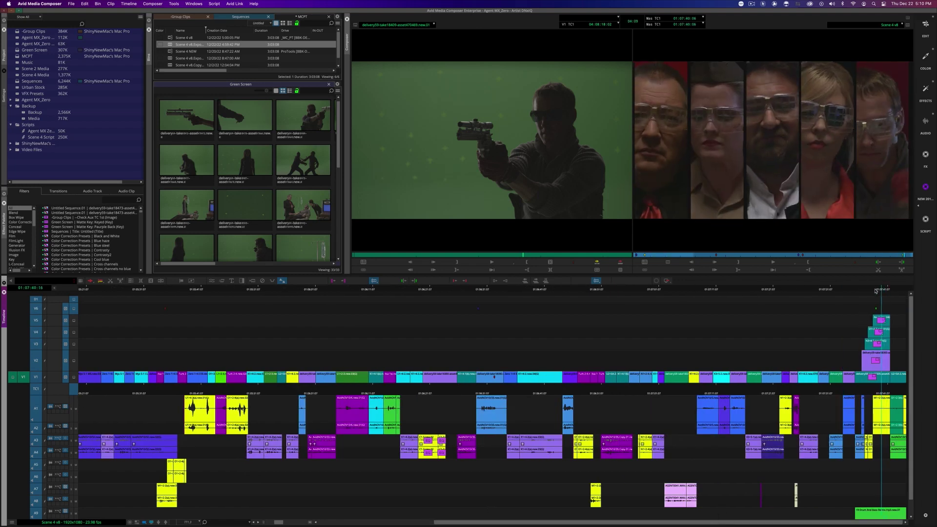
left_click(658, 292)
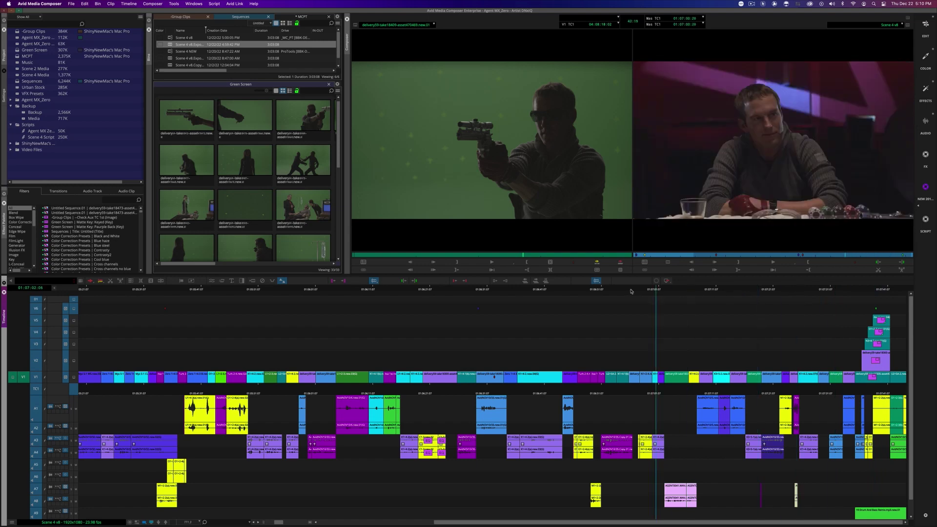
key("Left")
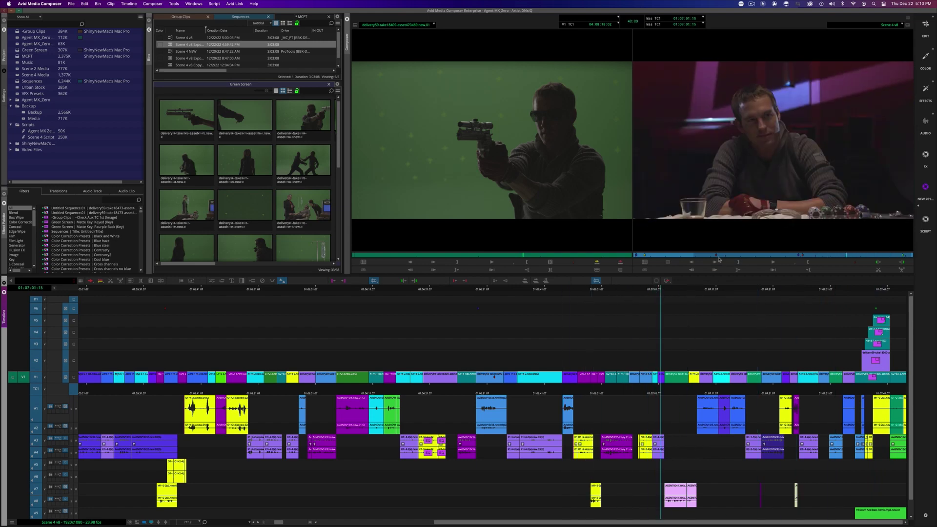
Jump to the Blend laughter, Add Background Music and Card VFX markers in the Scene 4 v8 sequence.
left_click(716, 256)
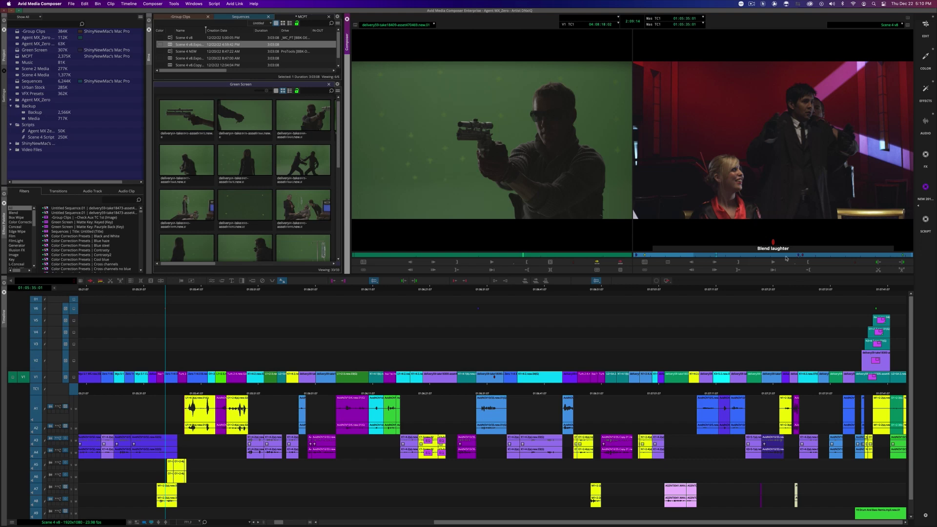
left_click(645, 255)
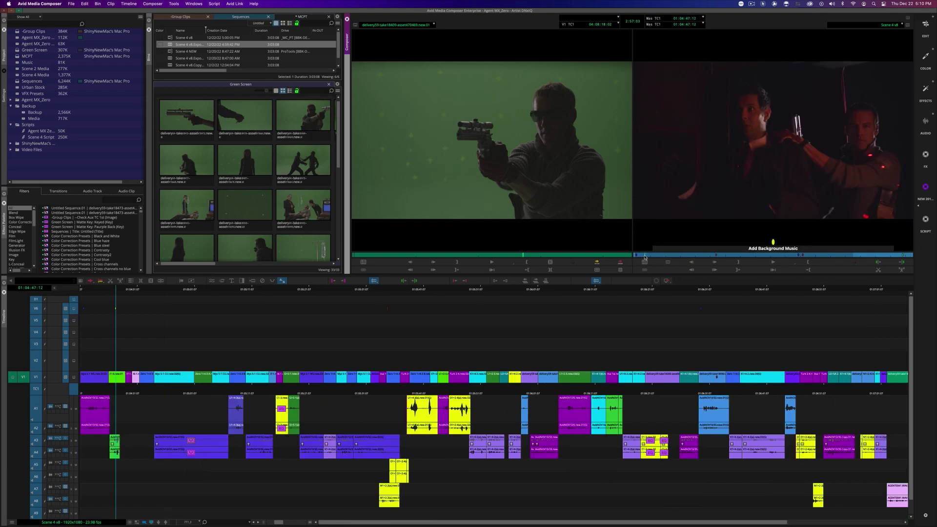
left_click(801, 256)
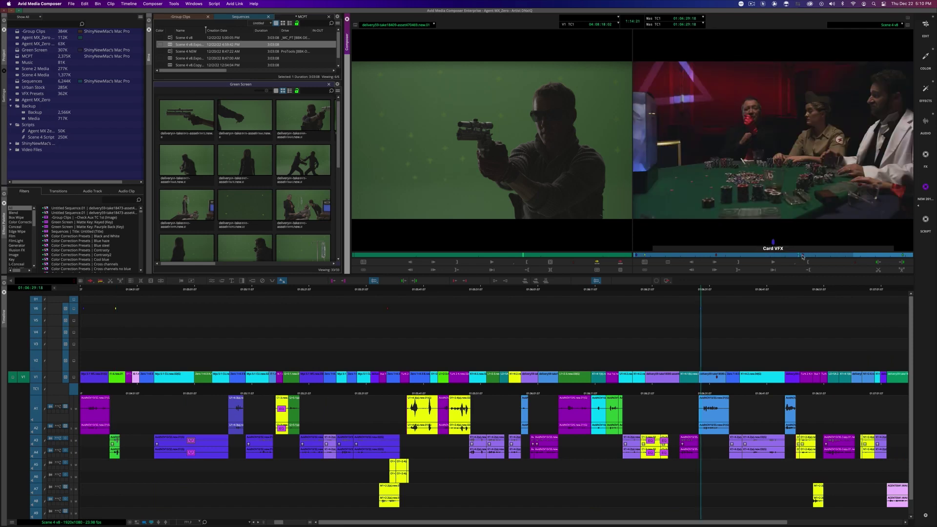
left_click(800, 256)
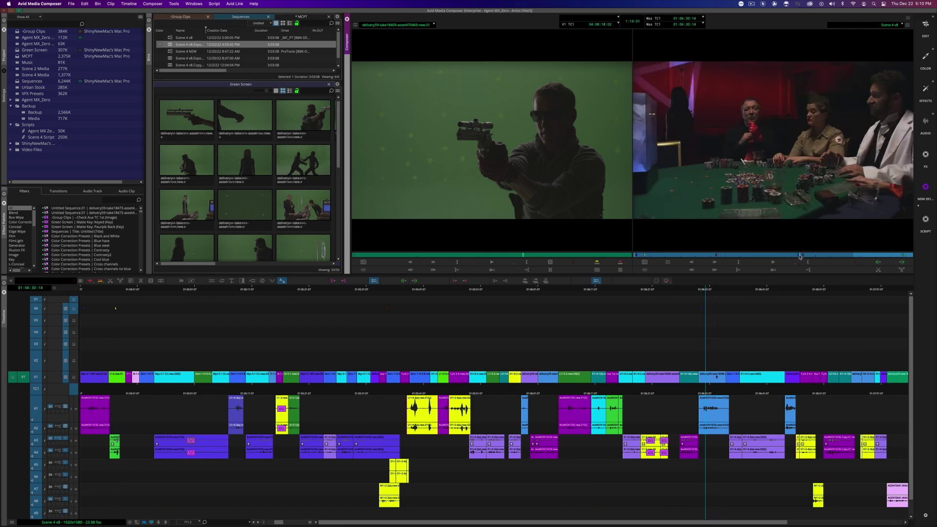
left_click(800, 255)
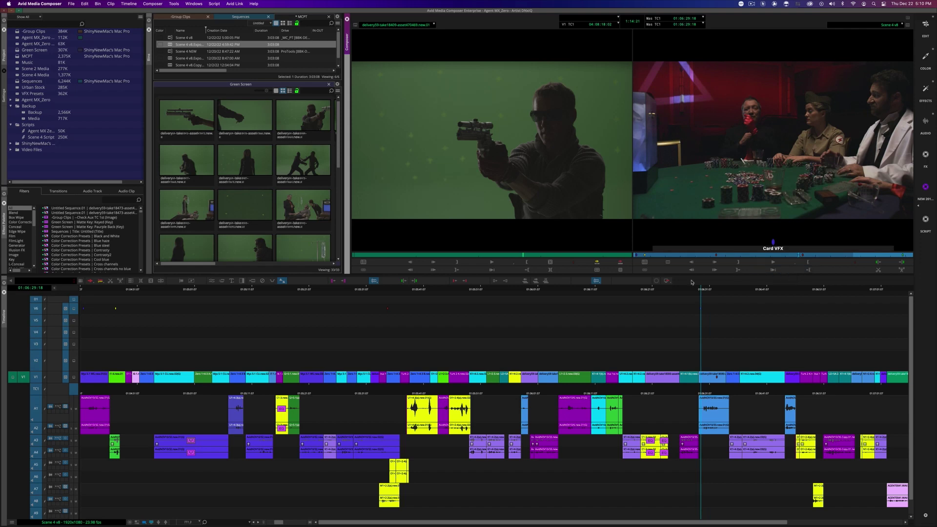
Start exporting the Scene 4 v8 sequence and open the options of the PTSession 1 export setting.
left_click(71, 3)
mouse_move(83, 99)
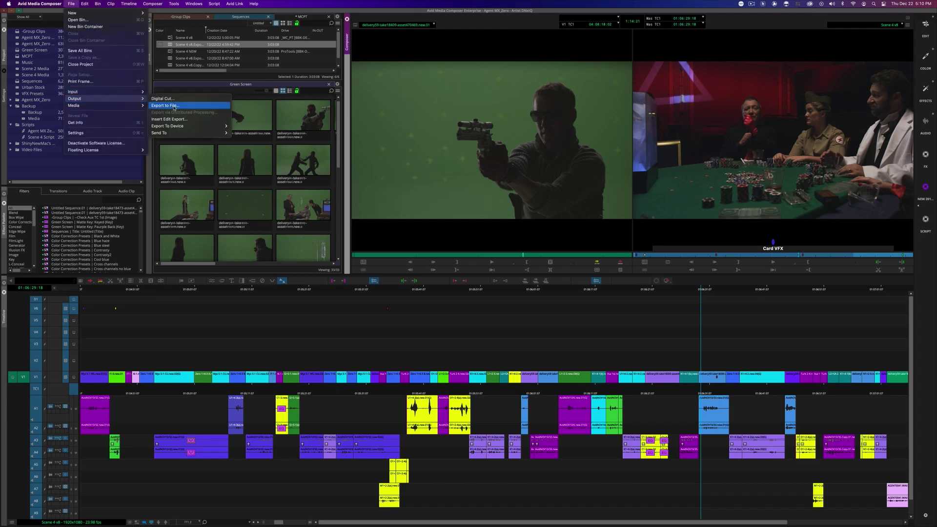
right_click(688, 132)
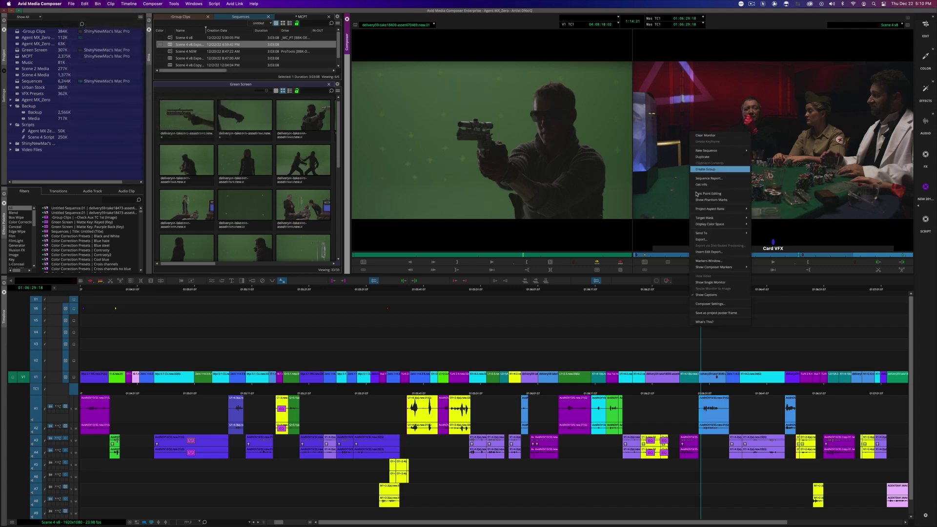
left_click(709, 240)
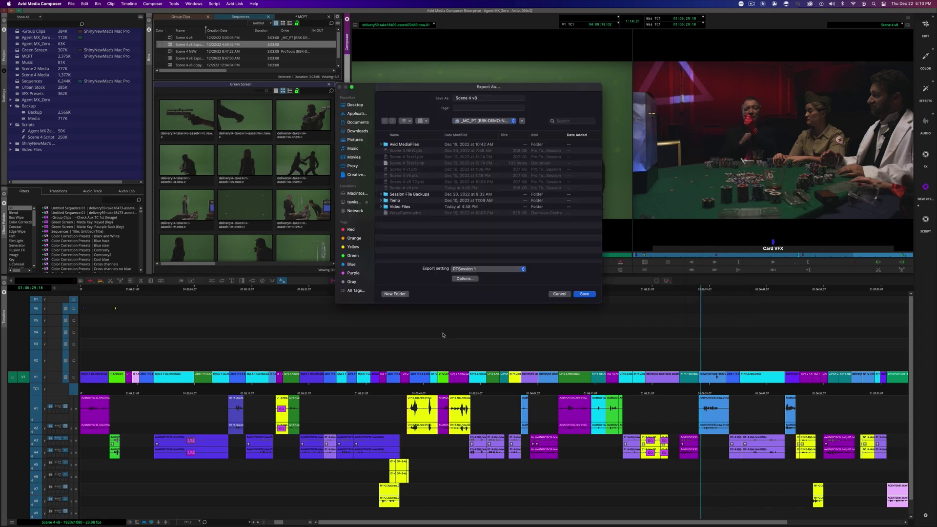
left_click(464, 278)
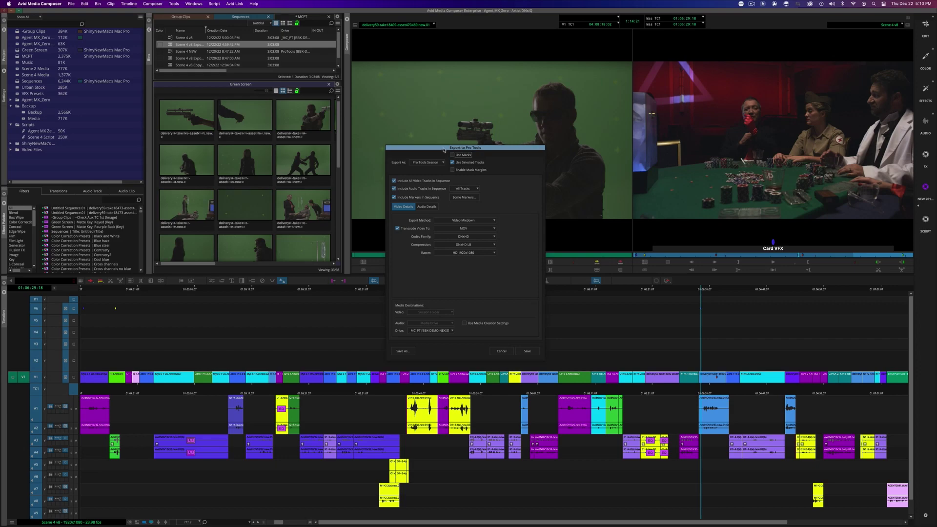
left_click_drag(444, 150, 414, 133)
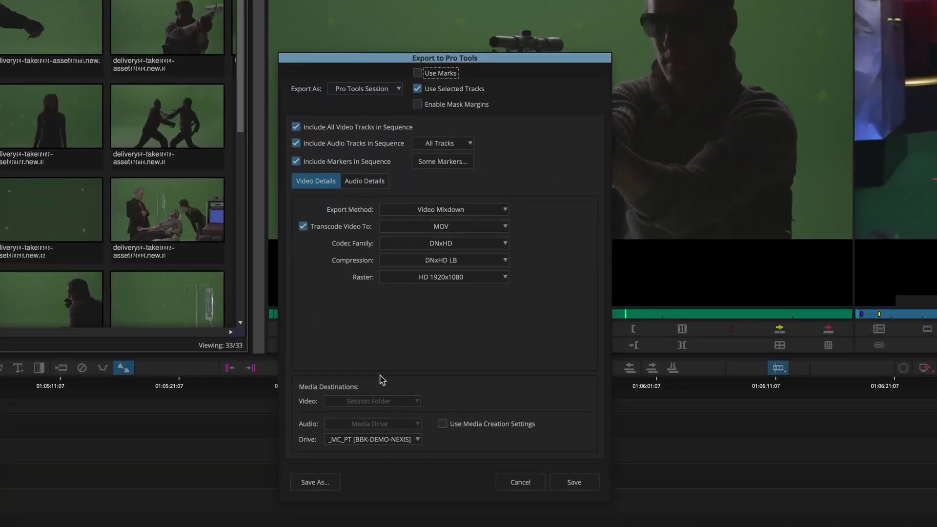
Choose Pro Tools Session as the export format and check which audio track ranges can be included.
left_click(394, 92)
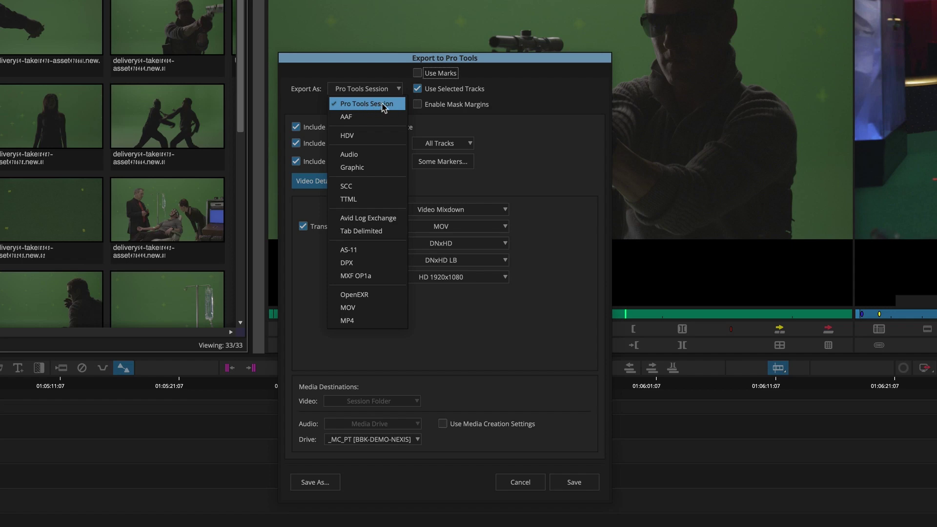
left_click(383, 105)
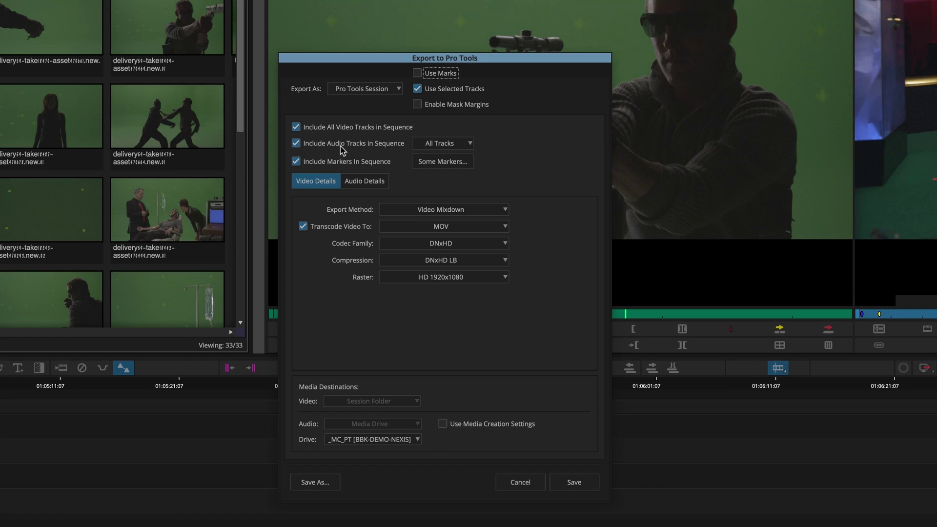
left_click(447, 144)
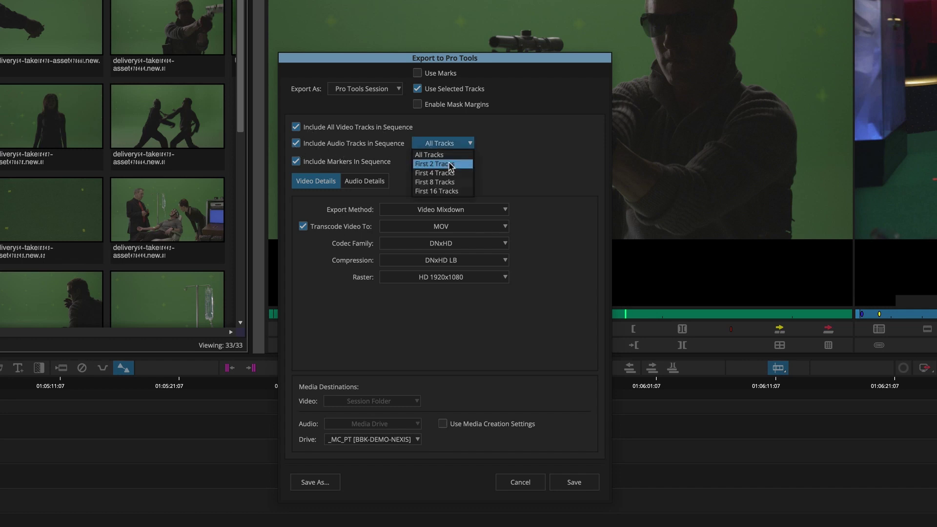
key("Escape")
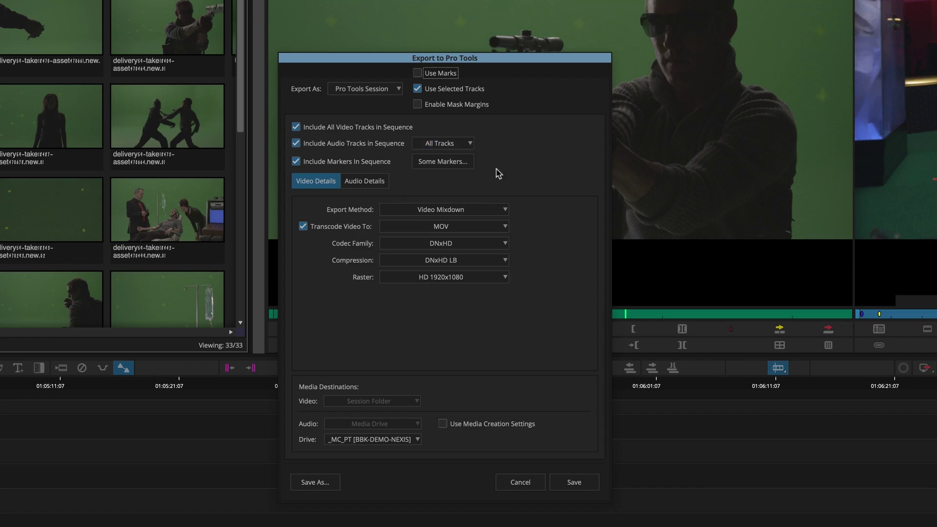
Turn the inclusion of sequence markers off and on again, and review the tracks and colors offered for marker export.
left_click(330, 167)
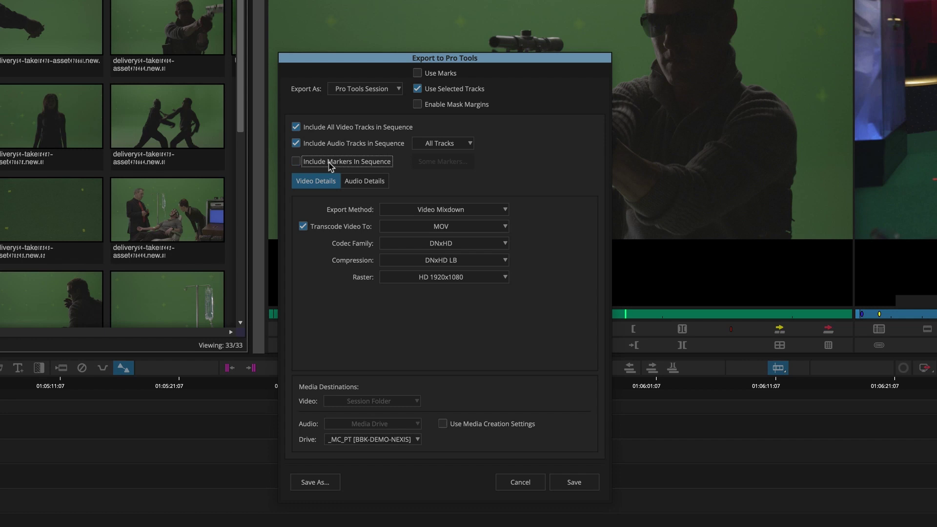
left_click(335, 166)
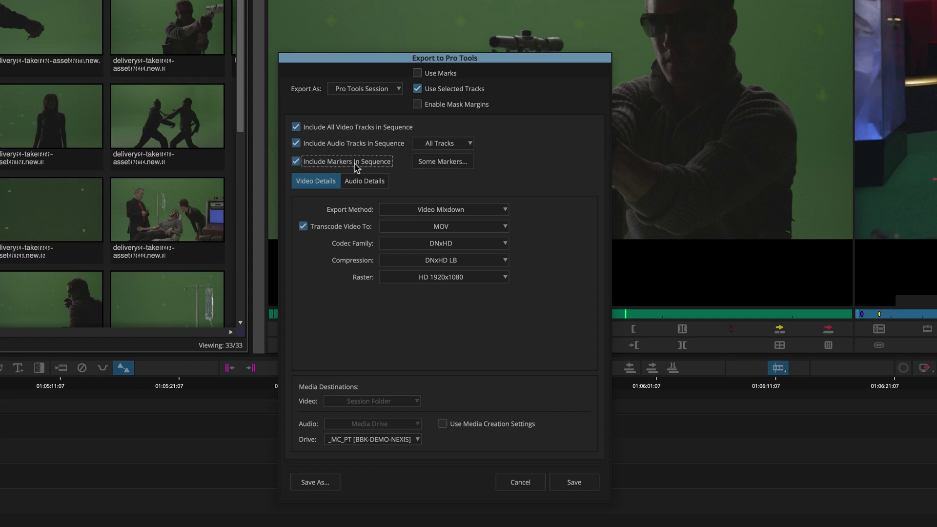
left_click(442, 162)
left_click_drag(493, 185, 553, 166)
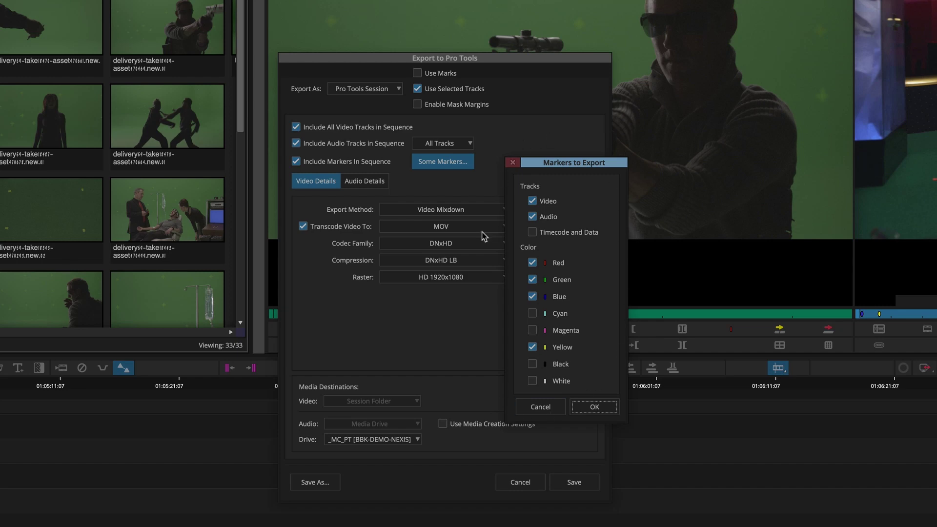
left_click(528, 411)
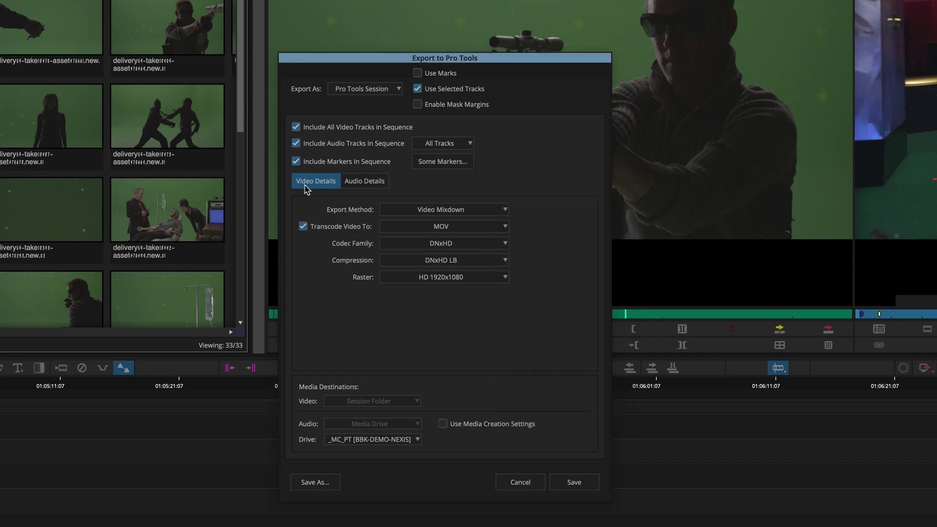
Choose Video Mixdown as the video export method and MOV as the format to transcode to.
left_click(440, 210)
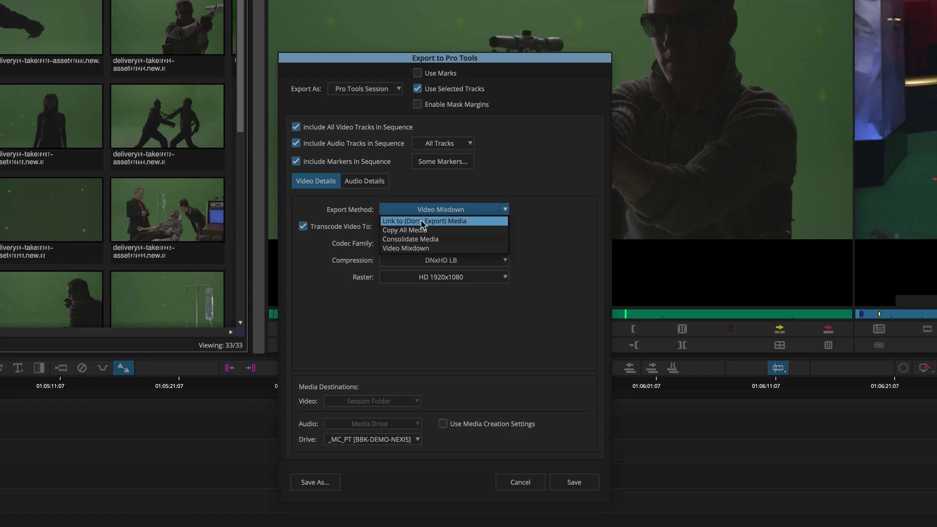
left_click(413, 250)
left_click(440, 228)
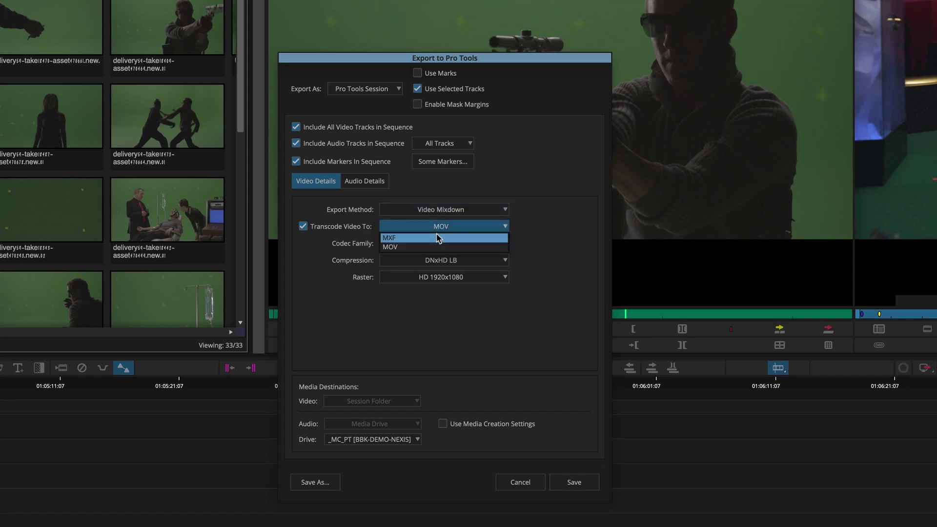
left_click(435, 247)
Review the codec family and compression choices for the video mixdown without changing them.
left_click(406, 246)
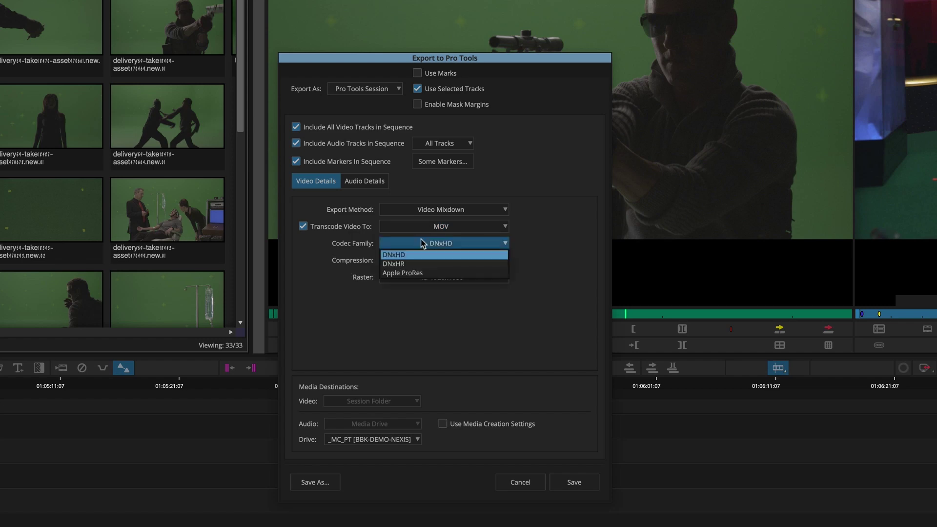
left_click(312, 287)
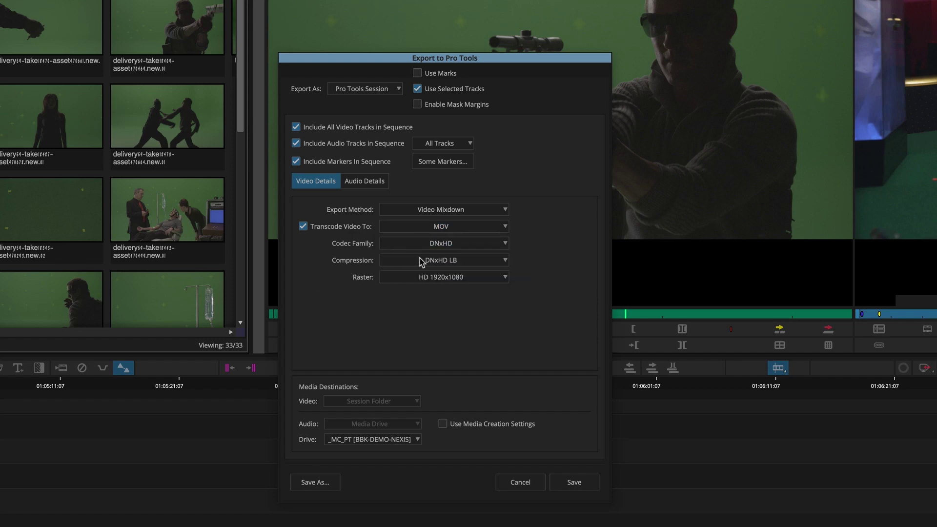
left_click(423, 260)
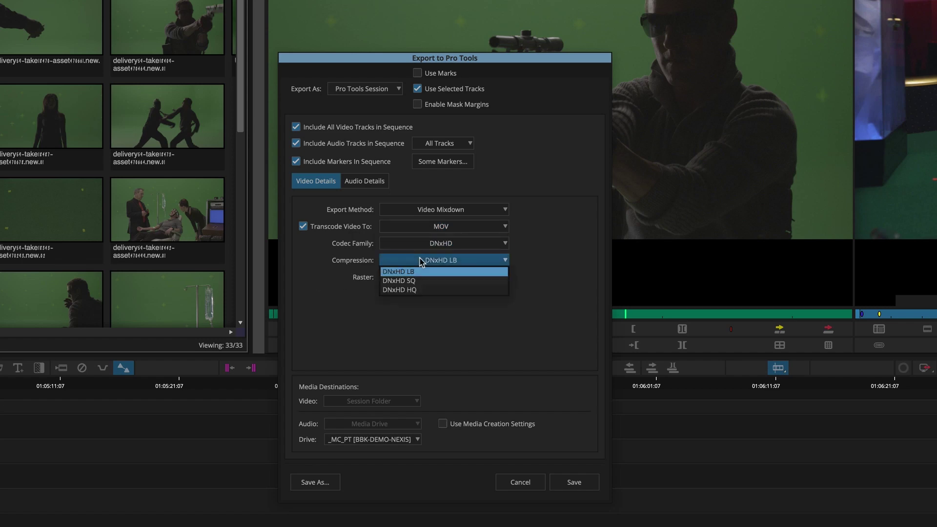
left_click(413, 321)
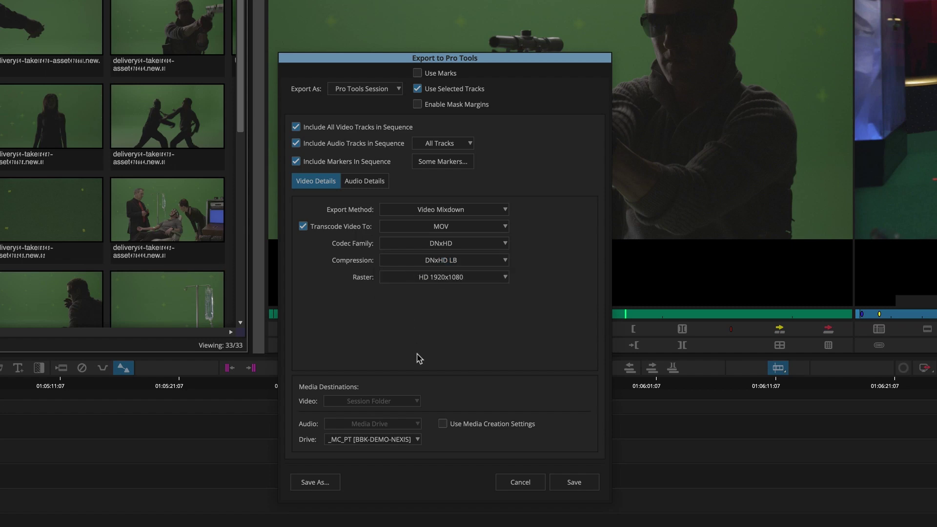
Review the export method choices for the audio, keeping Link to (Don't Export) Media.
left_click(365, 181)
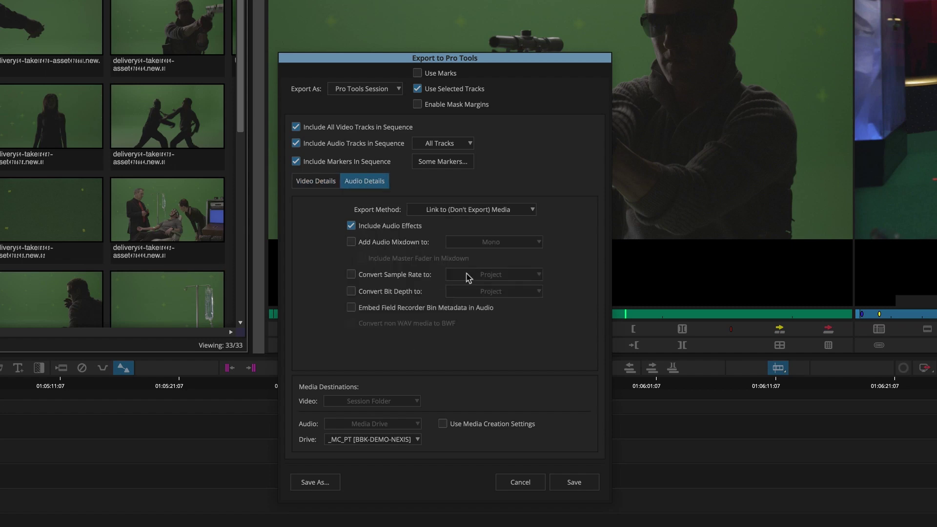
left_click(447, 213)
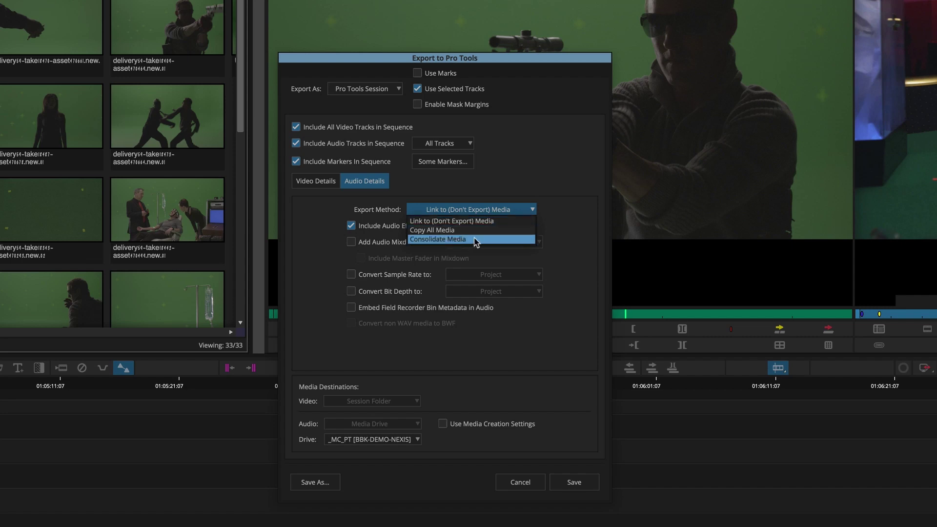
left_click(466, 209)
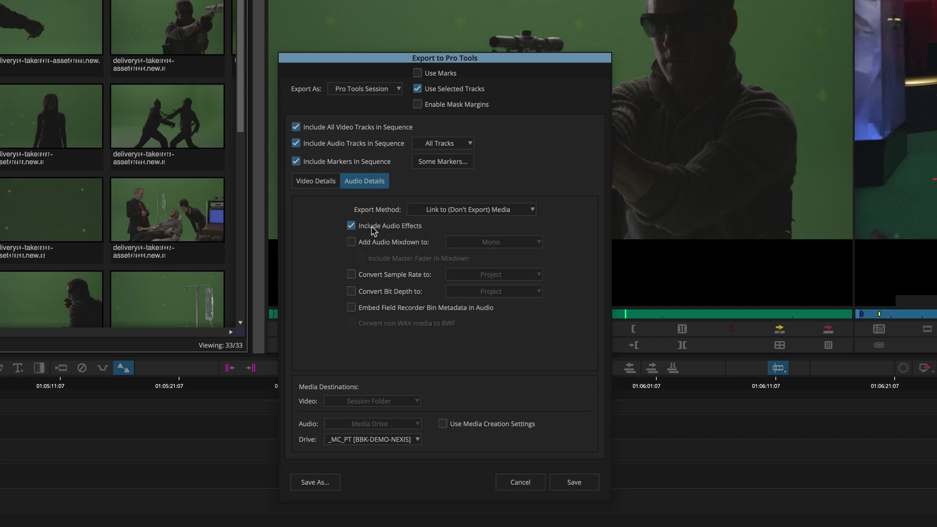
Turn the audio mixdown and the embedding of field recorder bin metadata on and off again in the audio export details.
left_click(352, 243)
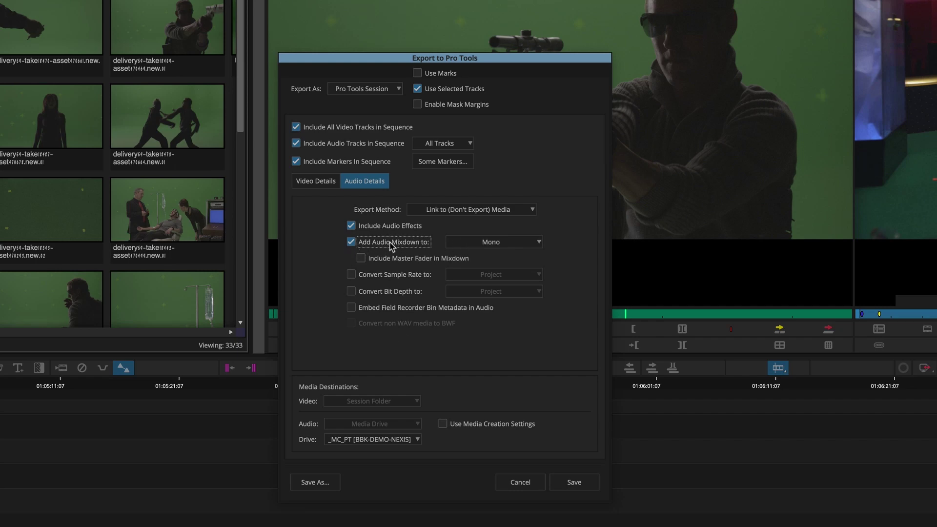
left_click(391, 244)
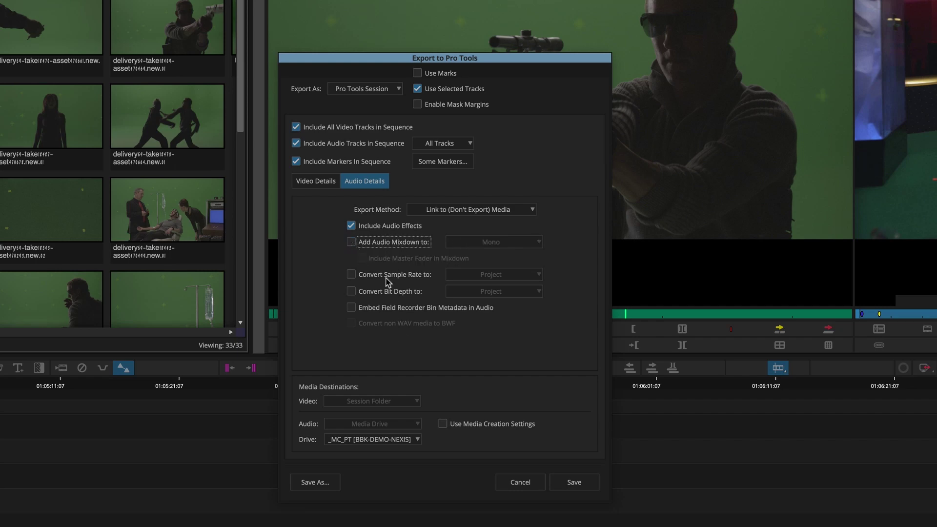
left_click(367, 312)
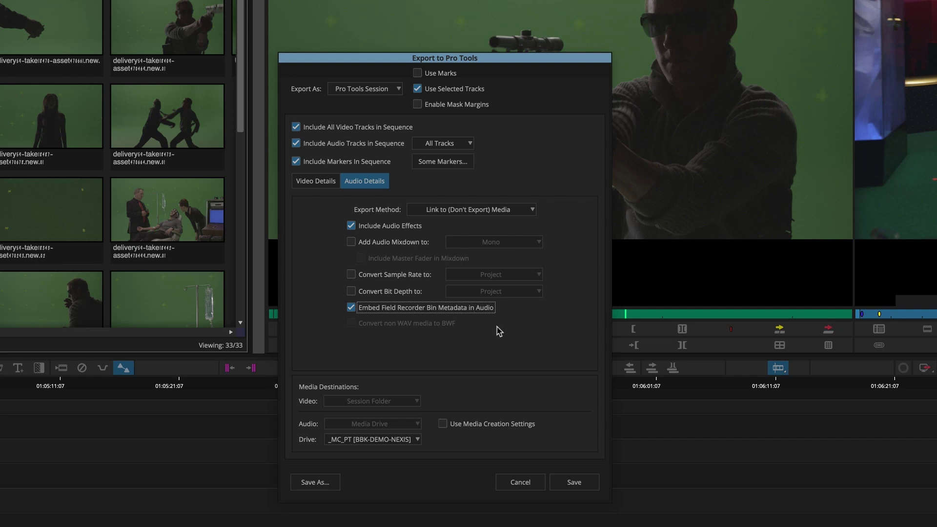
left_click(351, 307)
Save the export settings and export the Pro Tools session to the _MC_PT drive under the name Scene 4 NEW.
left_click(574, 483)
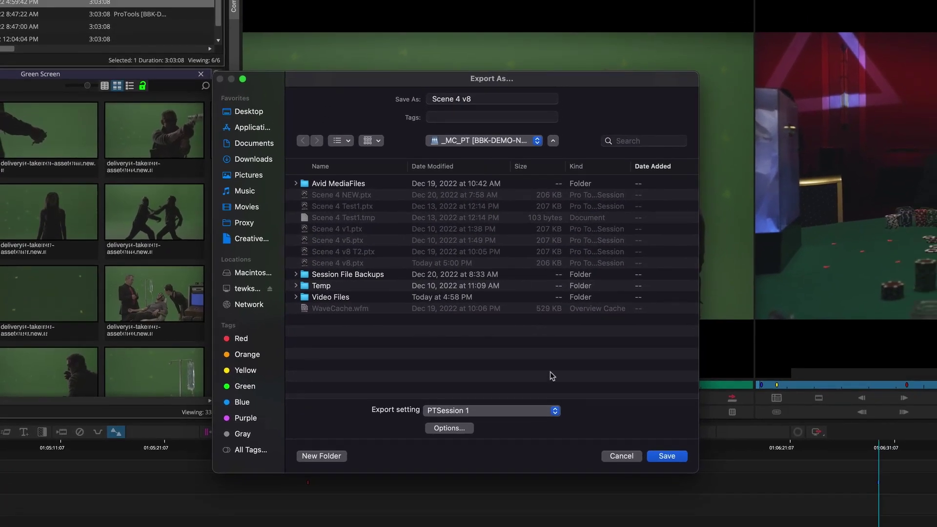
double_click(496, 97)
type("NEW")
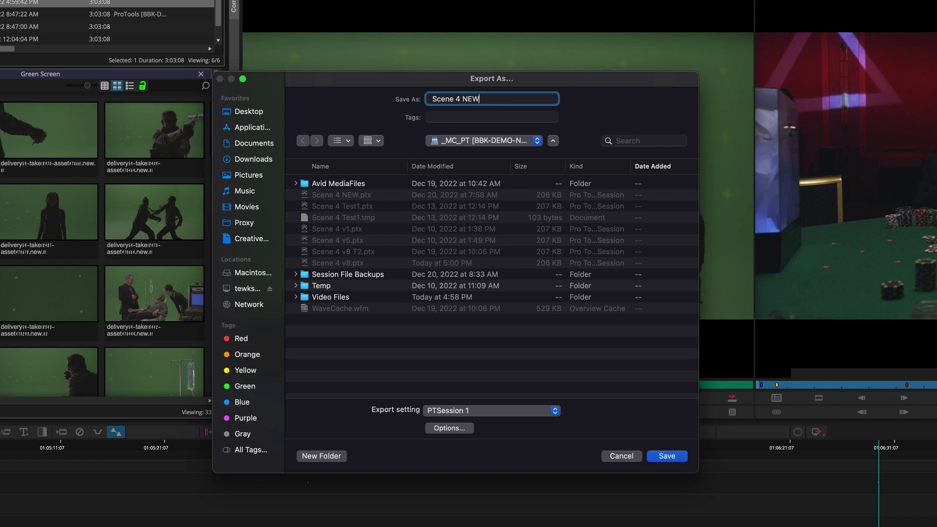
left_click(667, 456)
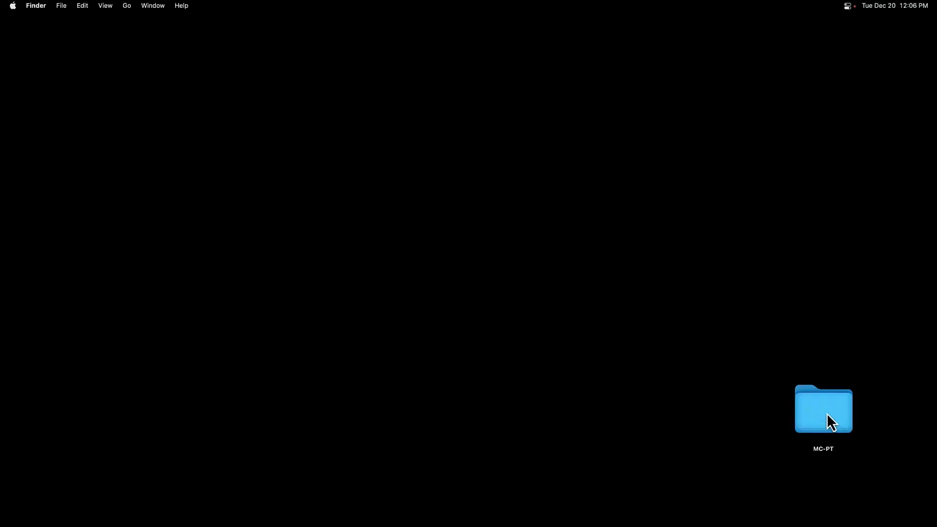
Open the Scene 4 NEW.ptx session in Pro Tools from the MC-PT folder on the desktop, closing the folder window.
double_click(831, 423)
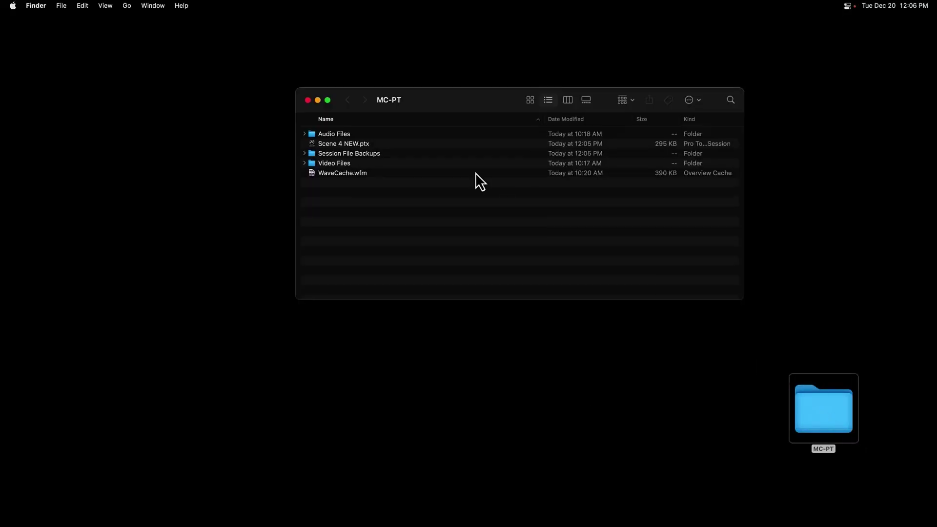
double_click(369, 144)
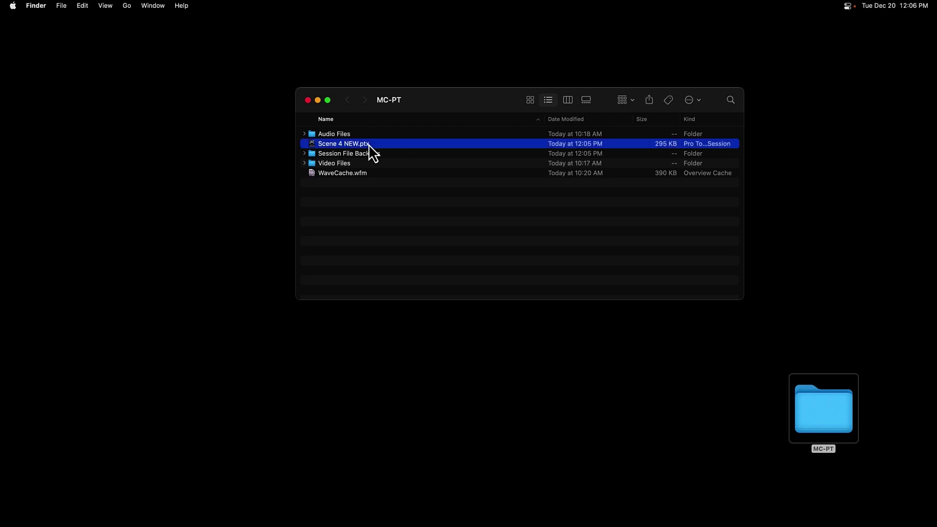
left_click(308, 100)
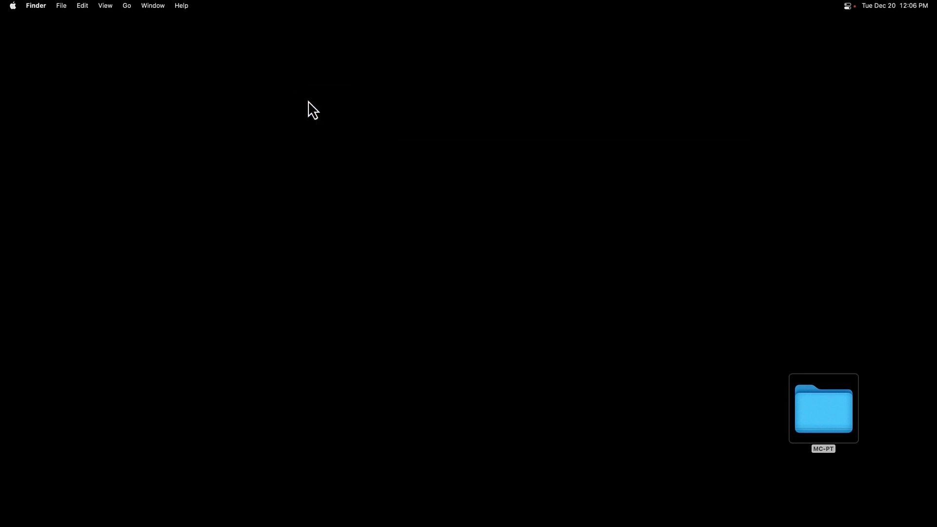
left_click(525, 232)
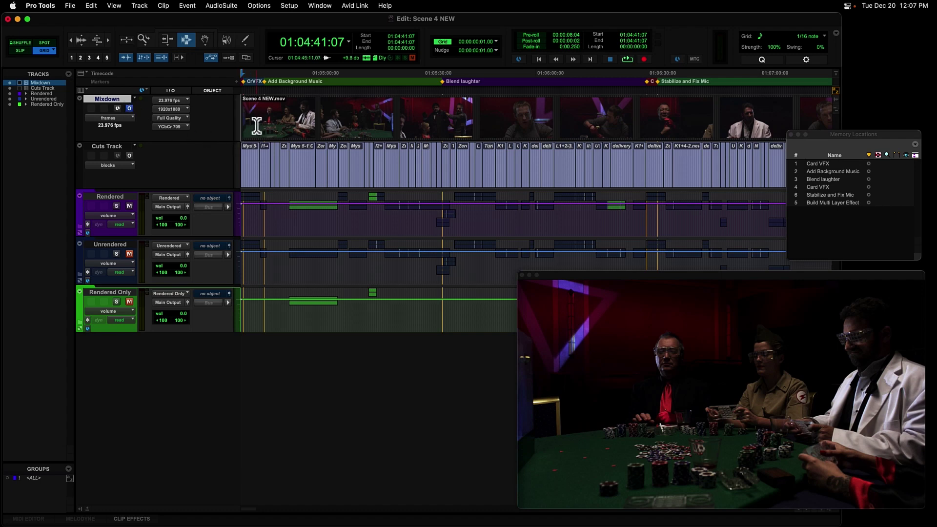
Select about 12 seconds of the Mixdown video, and select the Cuts Track, Rendered, Unrendered and Rendered Only tracks in turn.
left_click_drag(257, 126, 304, 127)
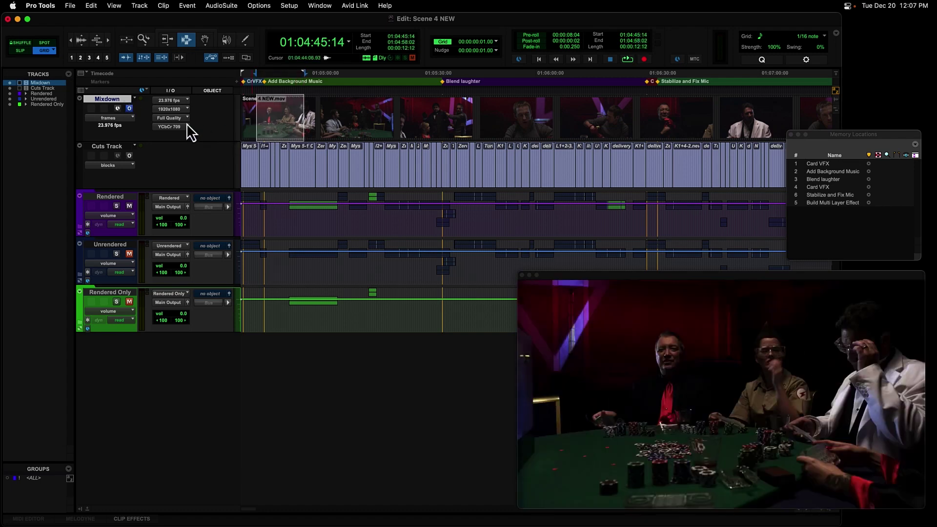
left_click(114, 147)
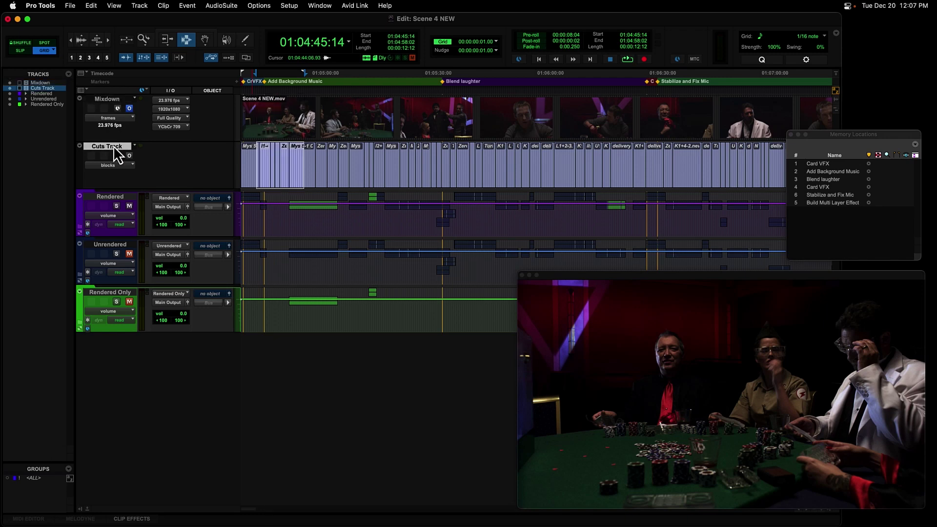
left_click(110, 197)
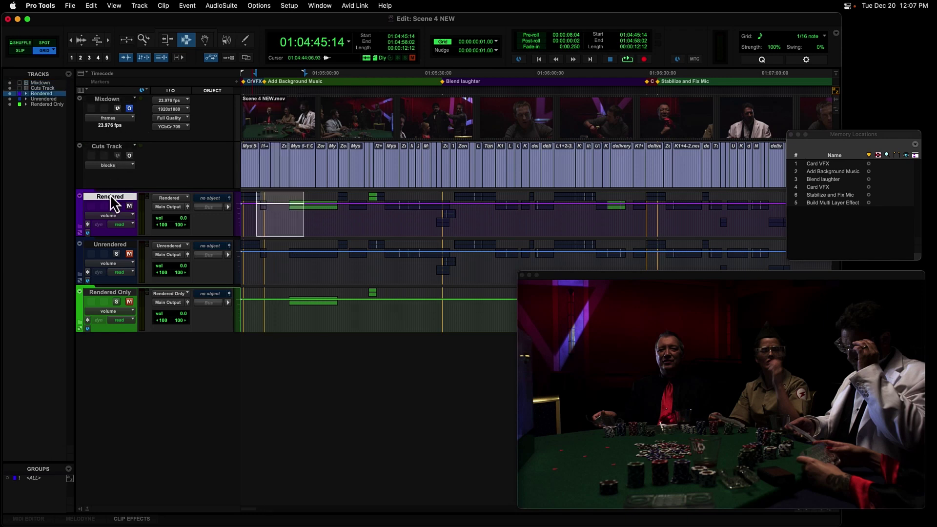
left_click(126, 249)
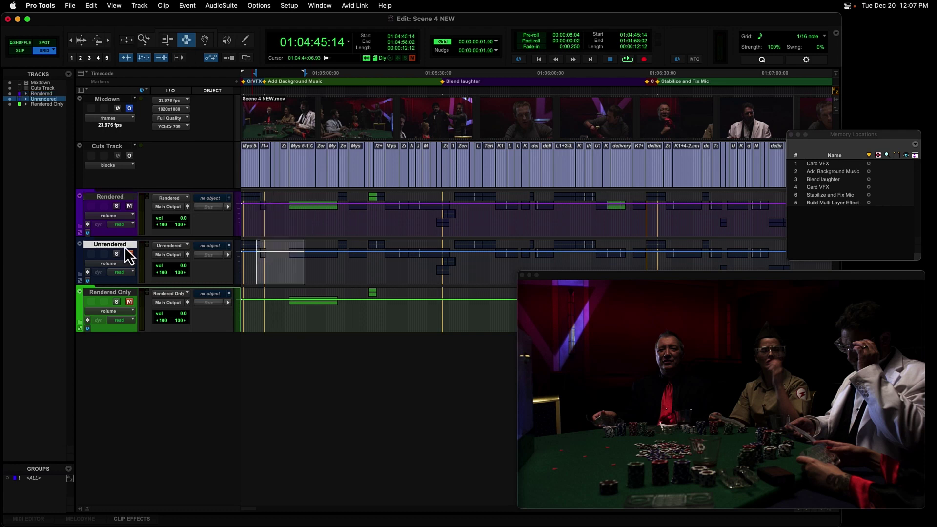
left_click(122, 298)
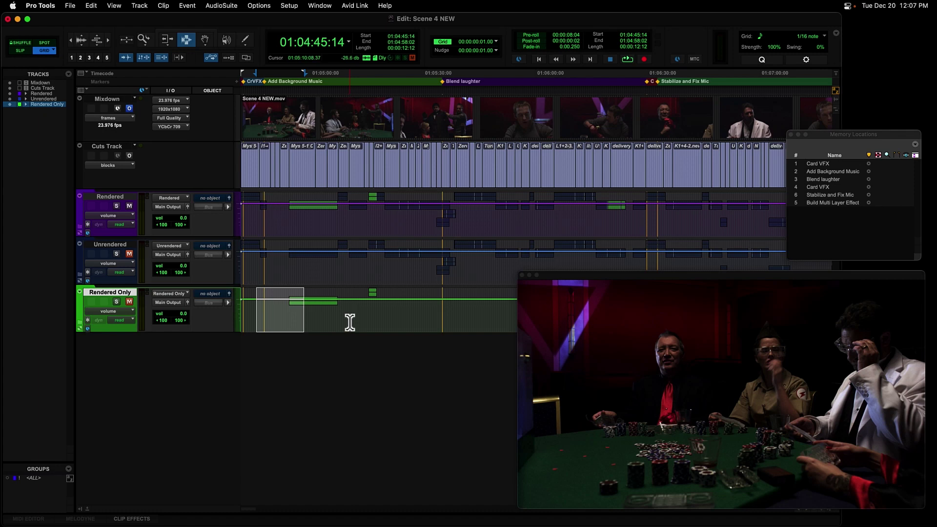
Select the Mixdown video from 01:05:04:12 to about 01:05:18:01, and place the edit cursor at 01:05:18:13.
left_click(349, 320)
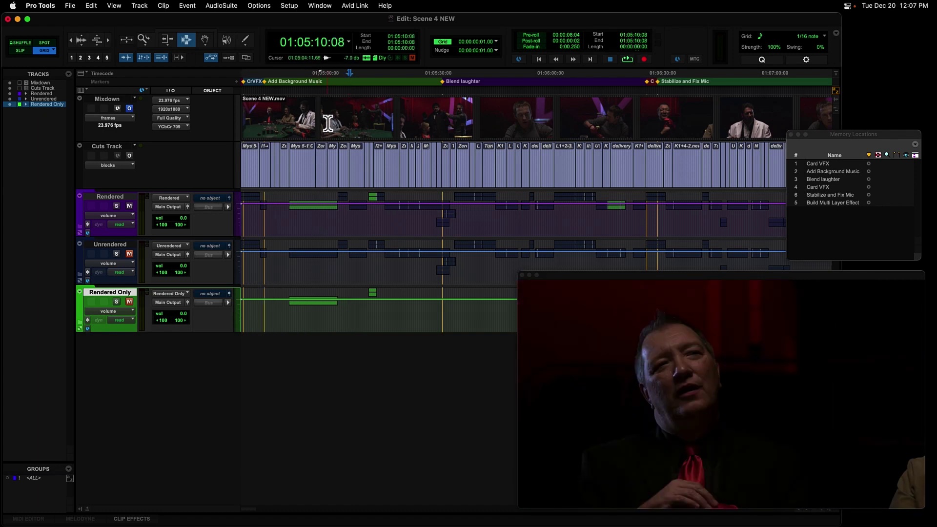
left_click(328, 121)
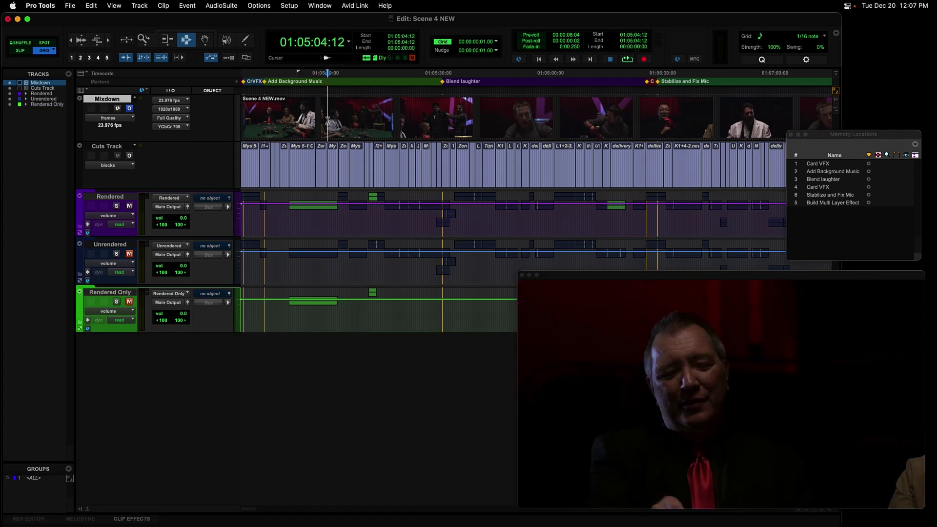
left_click_drag(327, 121, 379, 123)
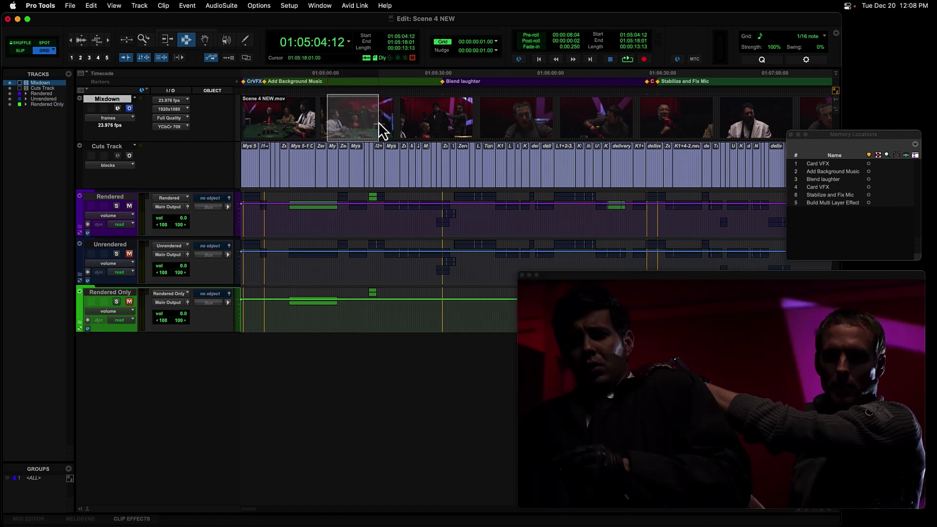
left_click(380, 121)
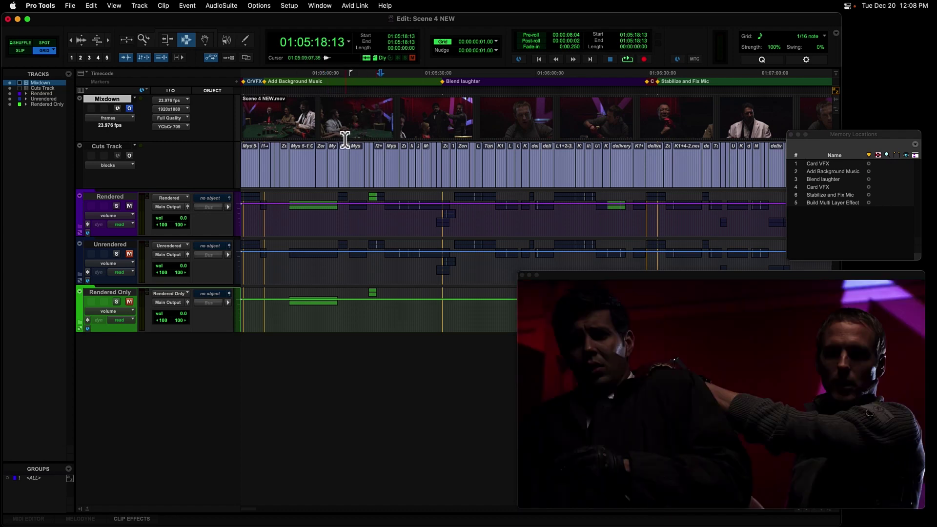
Select several consecutive clips on the Cuts Track one by one to examine the individual edits after 01:05:02:13.
left_click(319, 152)
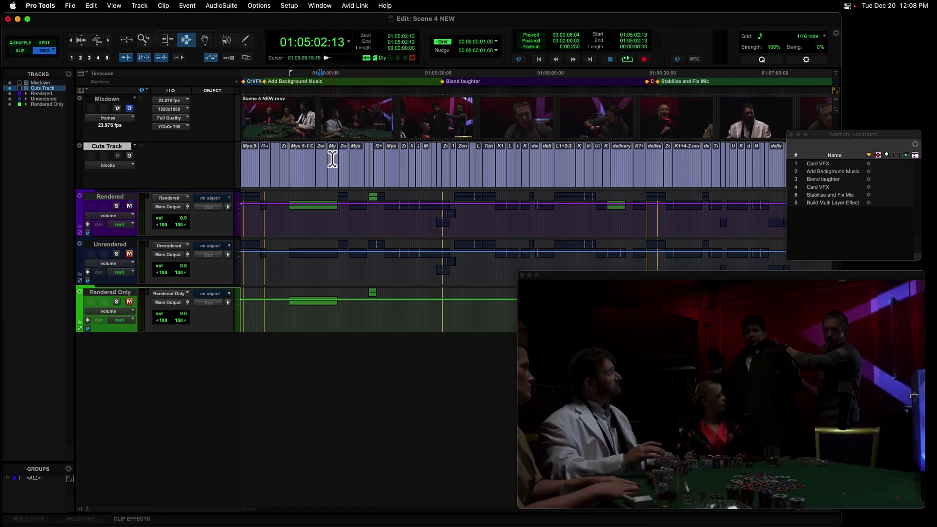
double_click(331, 158)
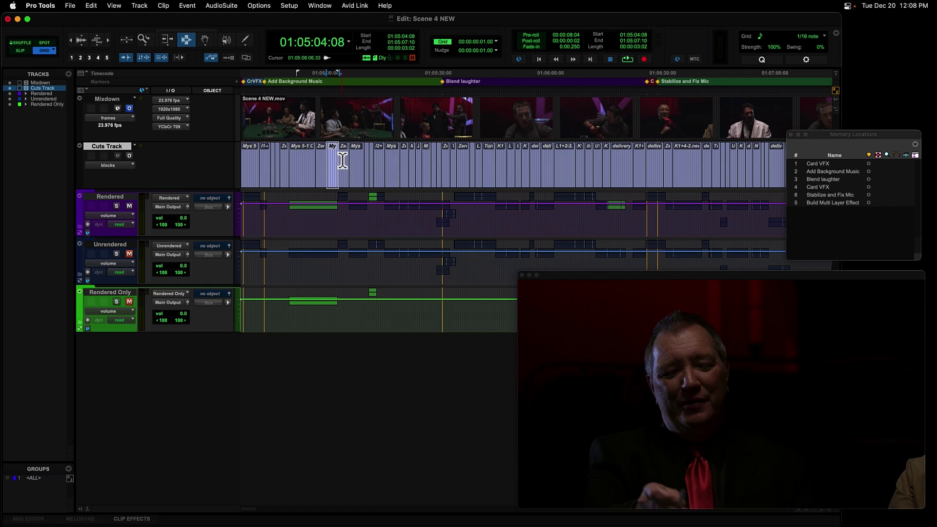
double_click(343, 159)
double_click(355, 159)
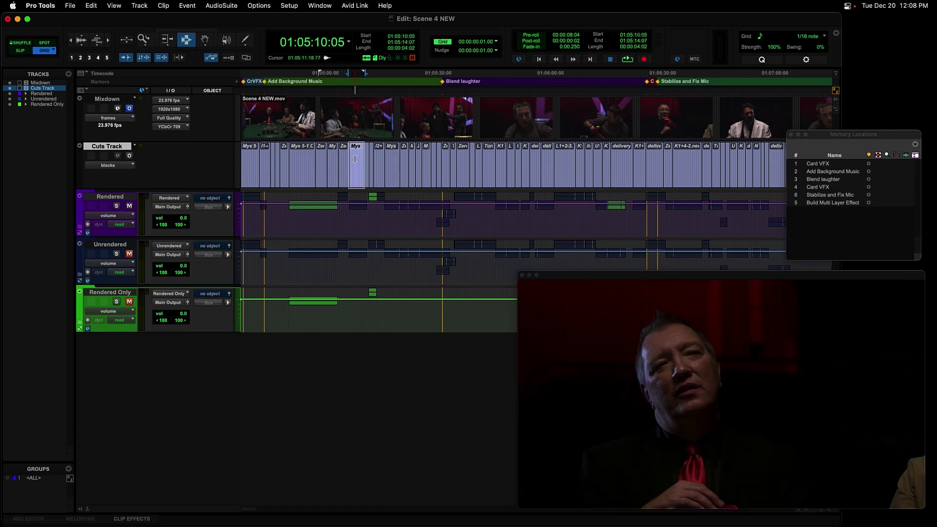
Place the edit cursor at 01:05:11:19 on the Cuts Track and step forward from cut to cut to 01:05:19:16.
left_click(354, 159)
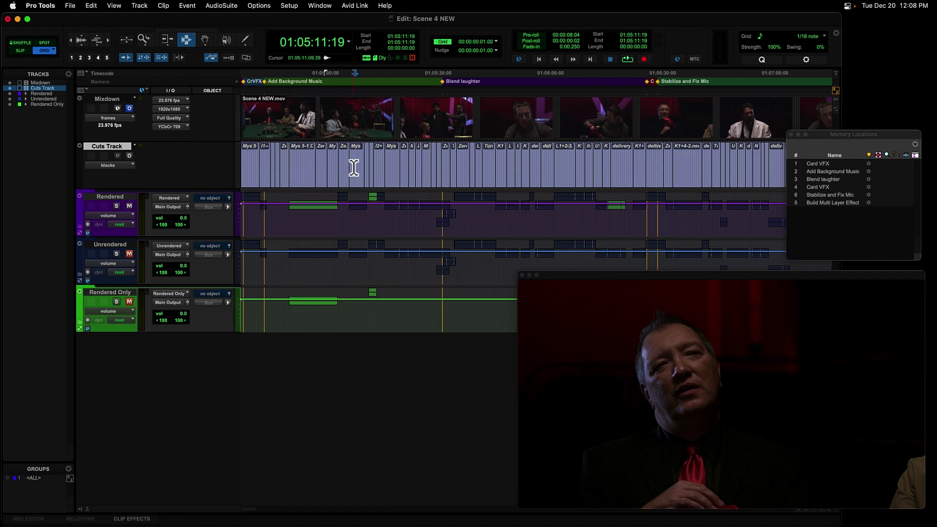
key("Tab")
key("Tab")
key("Tab")
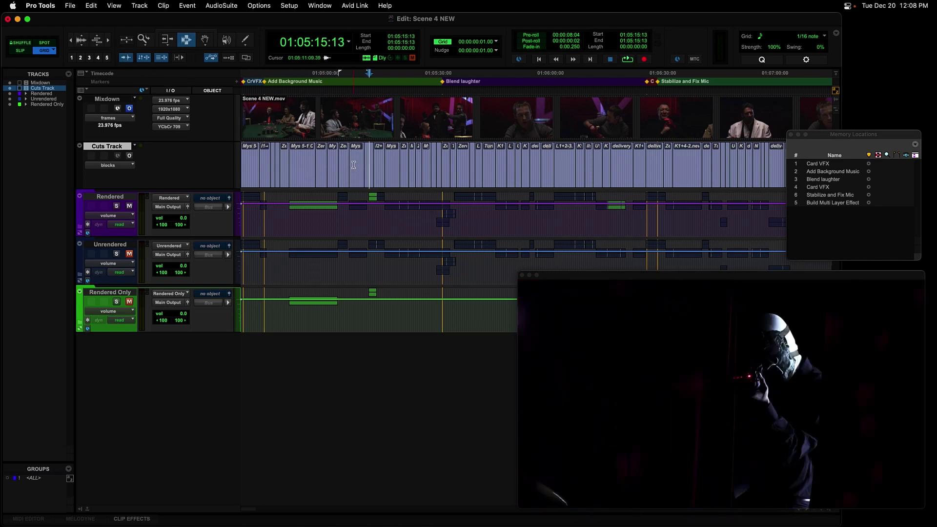
key("Tab")
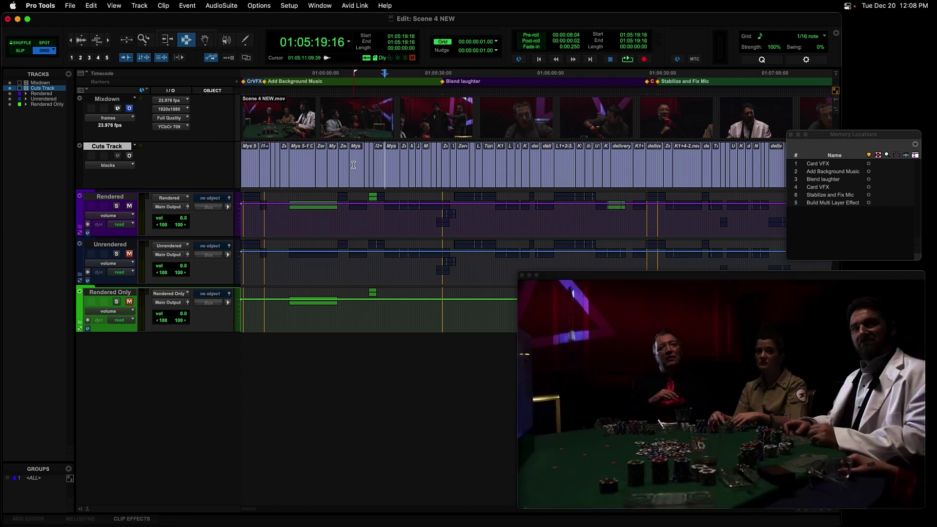
Expand the Rendered folder track, examine the clips on its tracks A1 to A10 along the timeline, and collapse the folder.
left_click(128, 196)
left_click(79, 226)
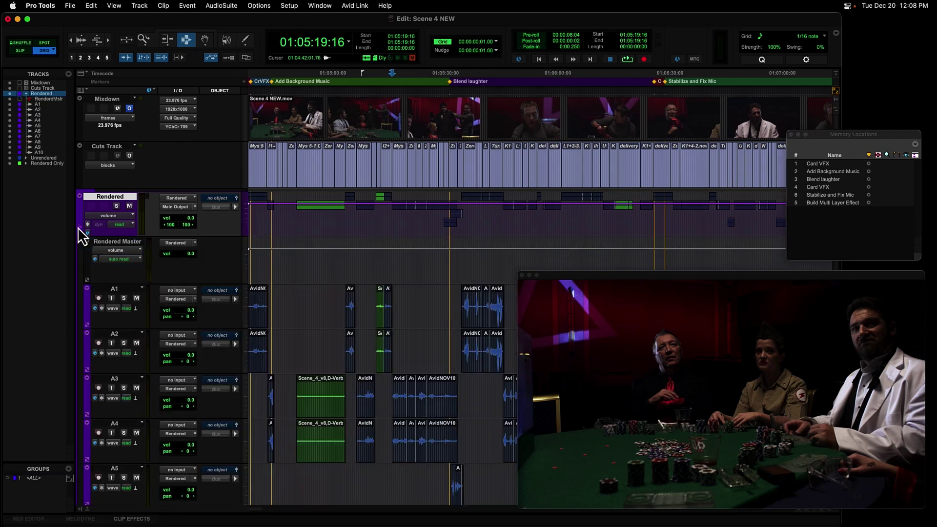
scroll(309, 325, "down", 2)
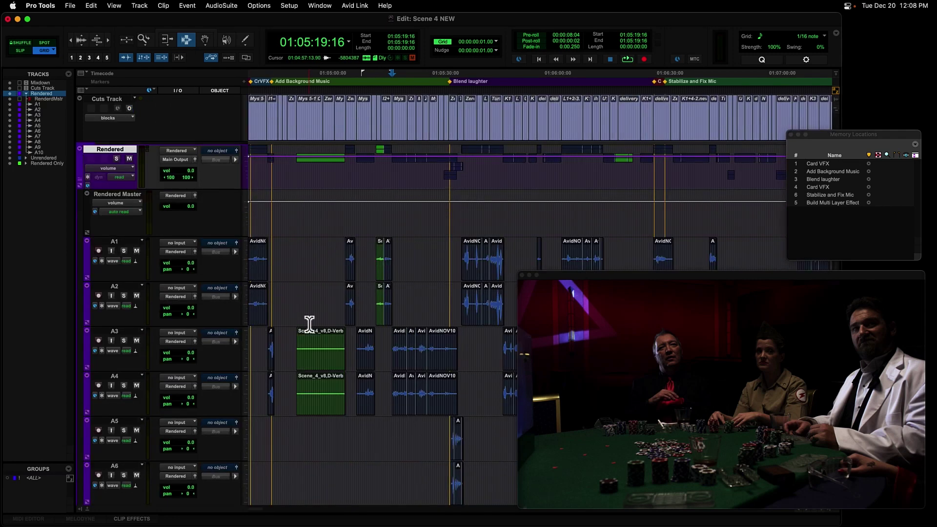
scroll(309, 325, "down", 2)
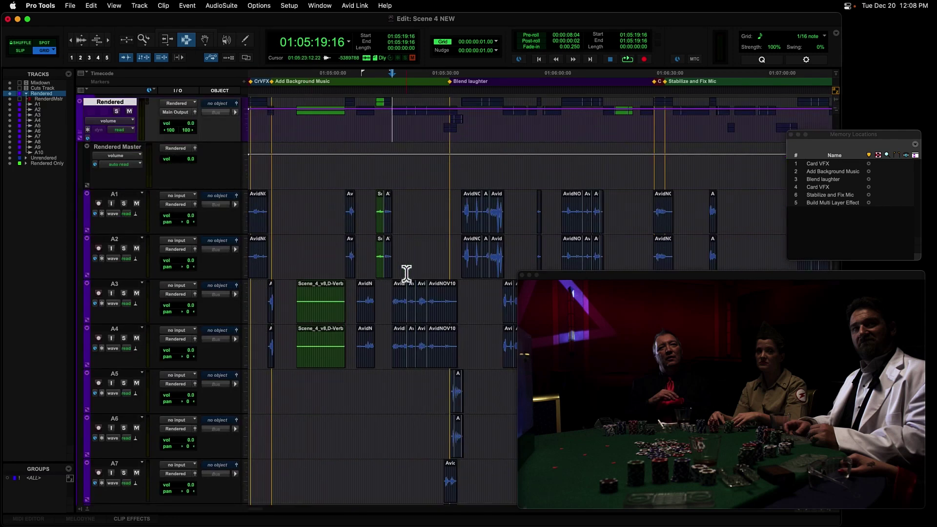
scroll(407, 273, "down", 2)
scroll(407, 273, "right", 1)
scroll(407, 273, "right", 5)
scroll(406, 274, "down", 2)
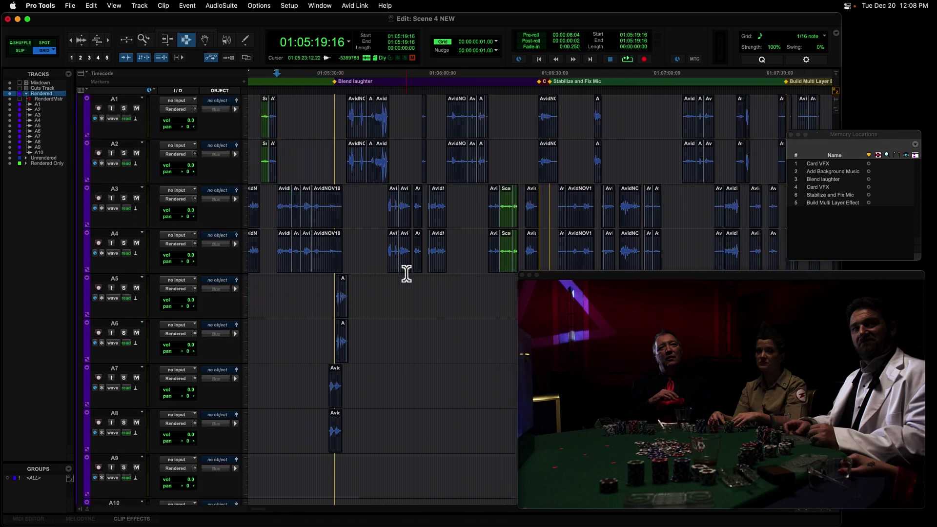
scroll(407, 273, "right", 2)
scroll(407, 274, "down", 2)
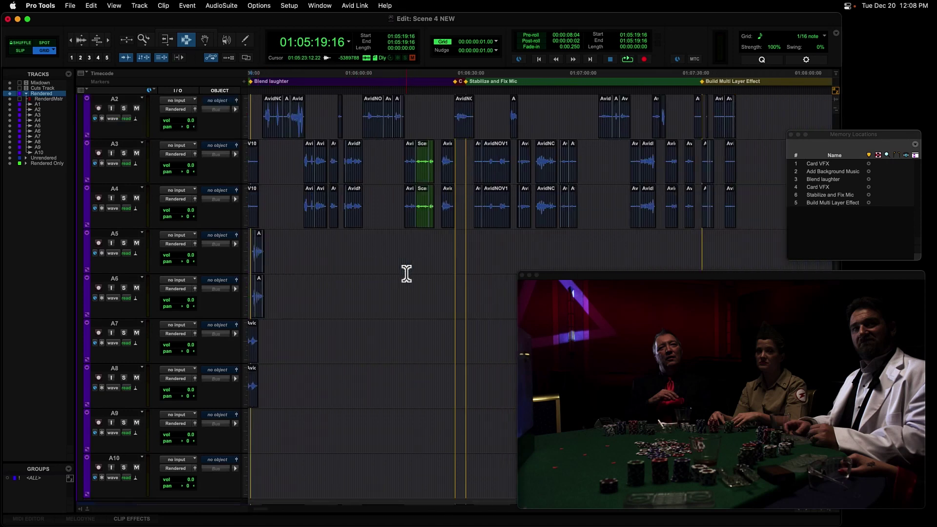
scroll(407, 274, "up", 8)
scroll(407, 273, "left", 4)
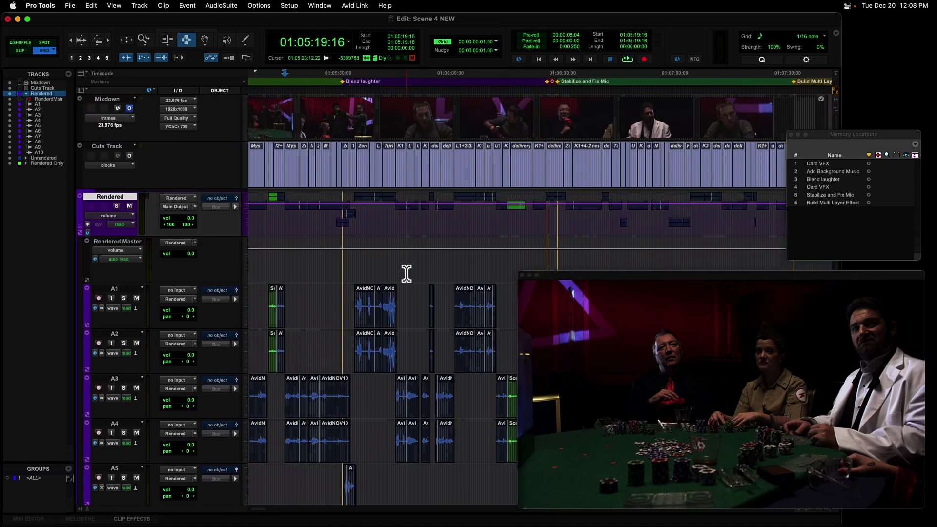
left_click(80, 226)
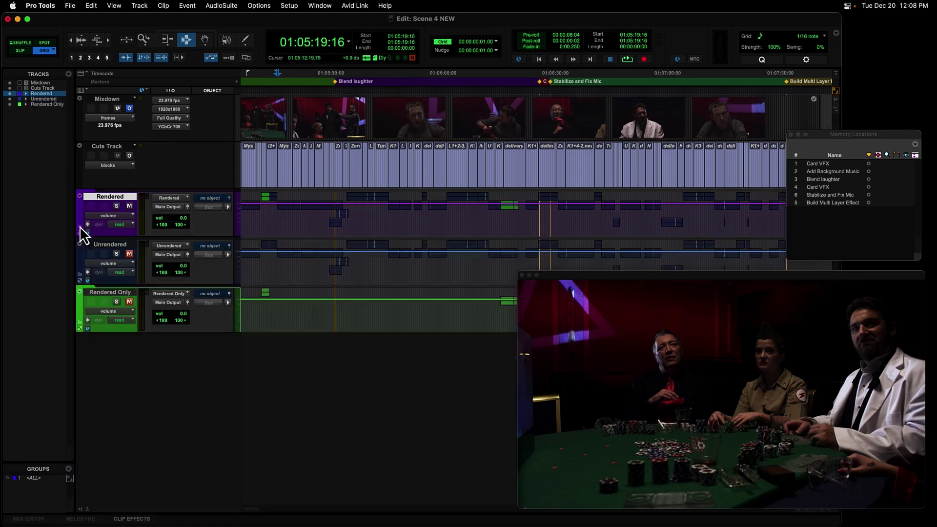
Expand the Unrendered folder track, examine the clips on its audio tracks, and collapse the folder.
left_click(78, 274)
scroll(270, 364, "down", 4)
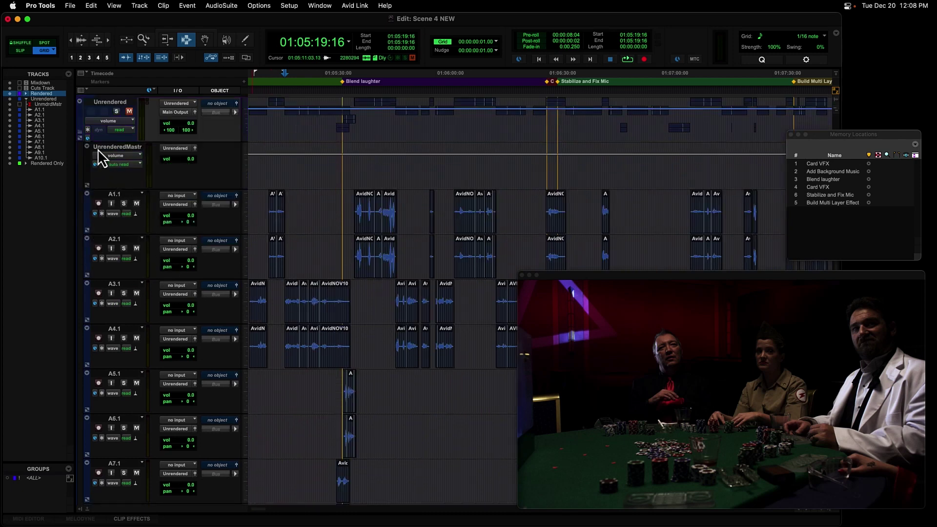
left_click(79, 133)
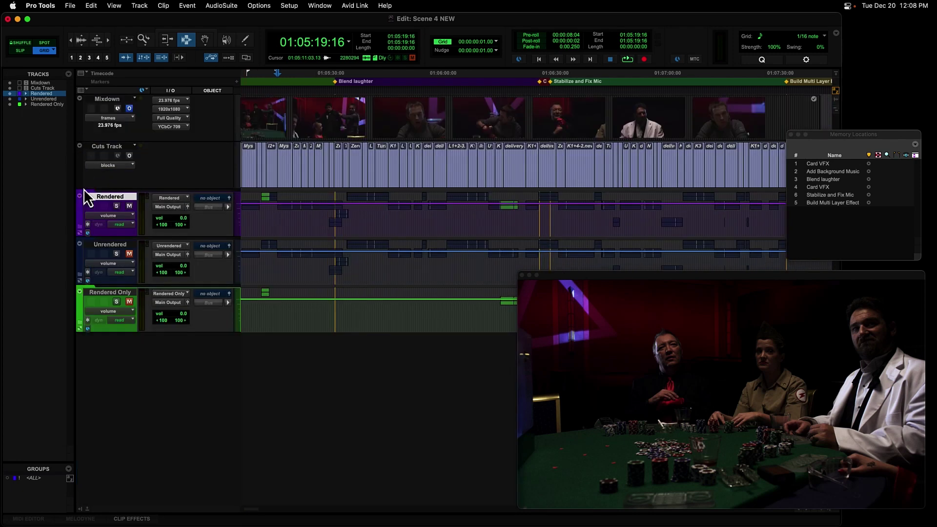
Expand the Rendered Only folder track, select the first clip on track A1.2 to examine it, and collapse the folder.
left_click(79, 325)
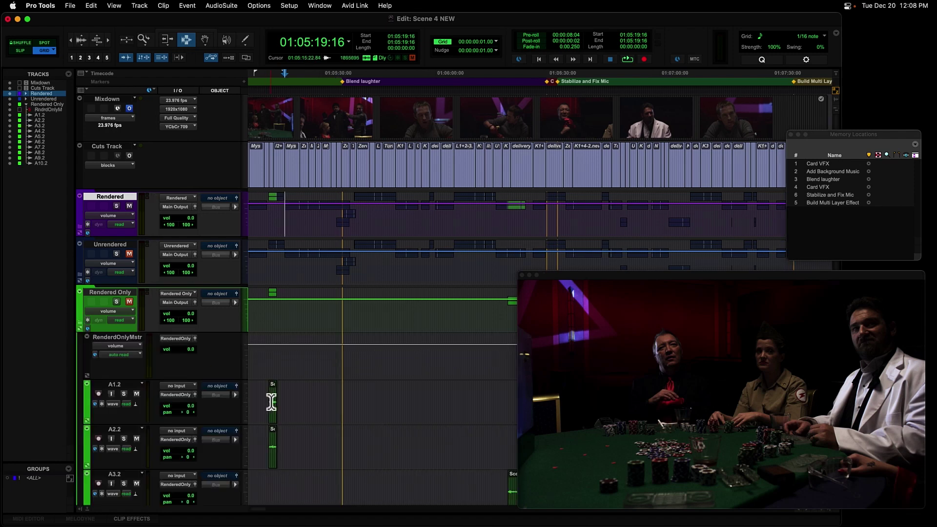
double_click(272, 399)
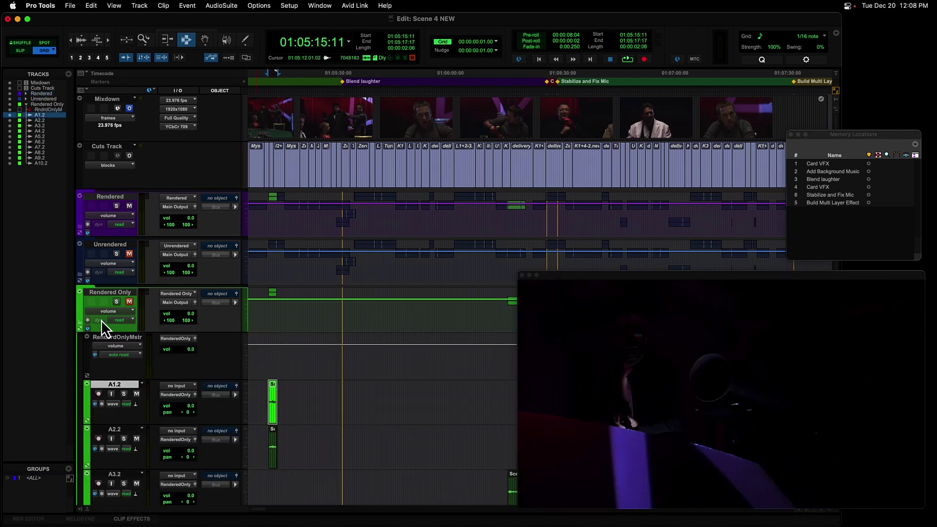
left_click(78, 322)
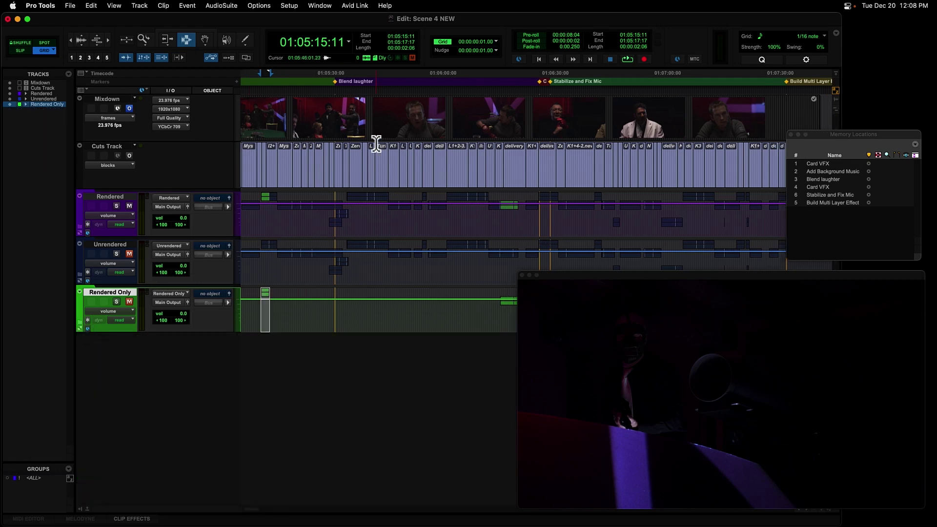
Jump through the markers Blend laughter, Card VFX at 01:06:29:18 and Build Multi Layer Effect to review their locations.
left_click(338, 84)
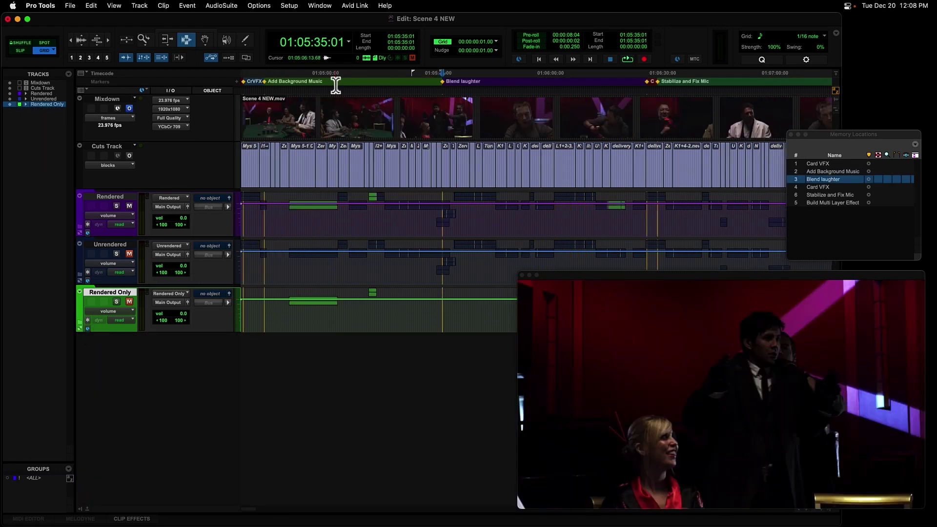
left_click(653, 83)
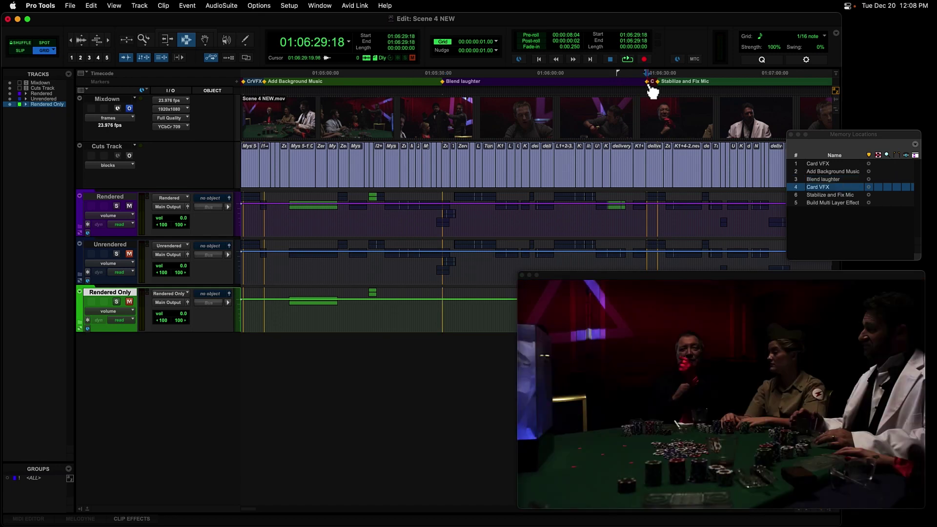
left_click(820, 203)
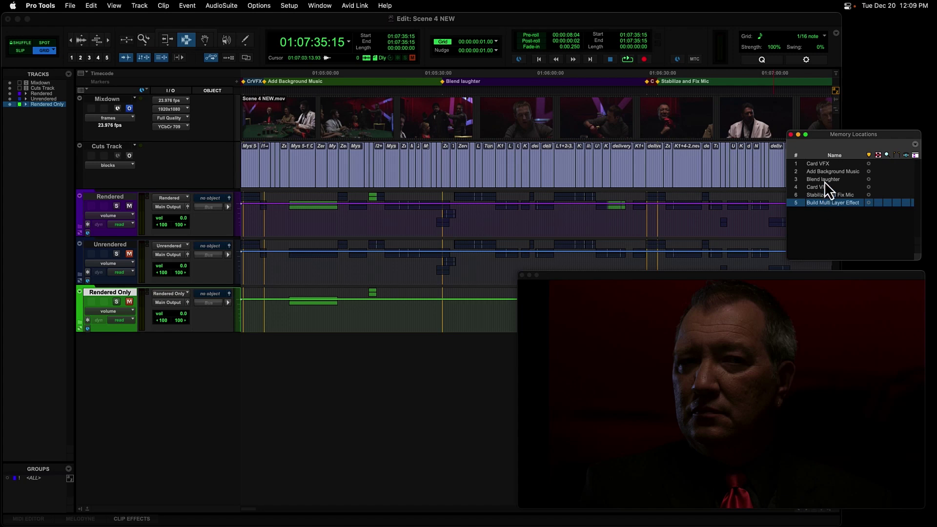
key("space")
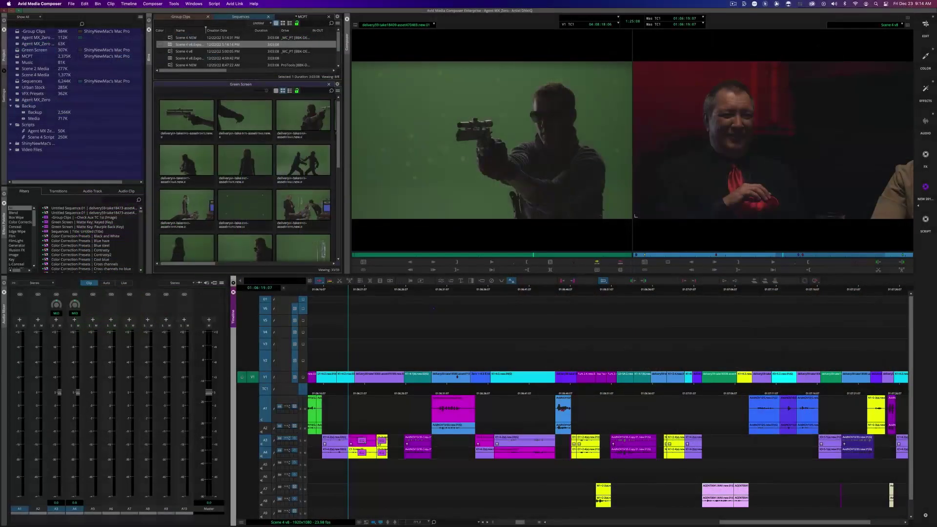
Switch to Media Composer, step between edit points on the Scene 4 v8 timeline to 01:06:34:18, and play from there.
left_click(736, 281)
left_click(735, 282)
left_click(735, 281)
left_click(735, 282)
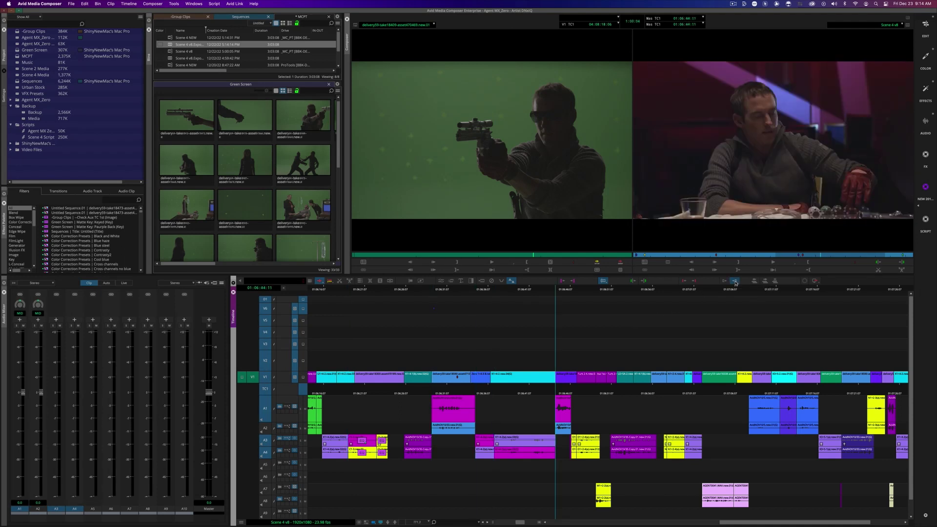
left_click(725, 282)
left_click(725, 282)
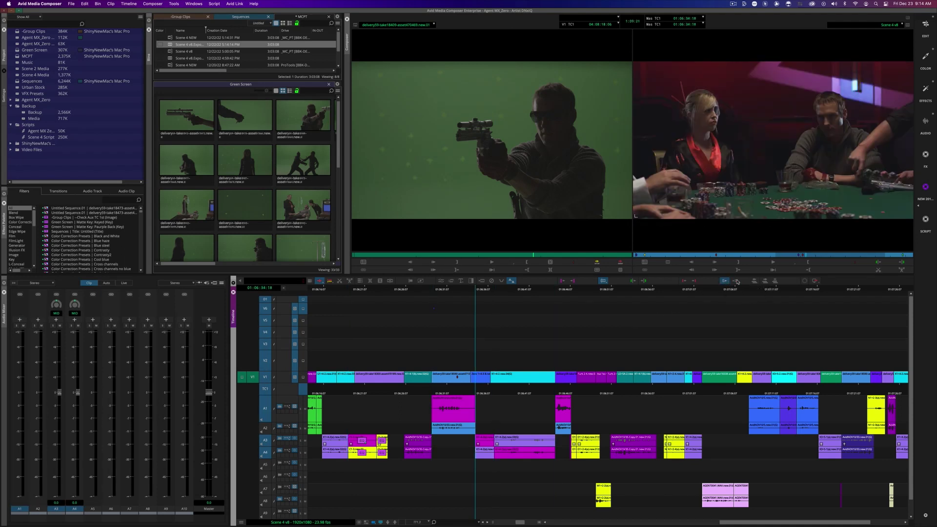
left_click(776, 264)
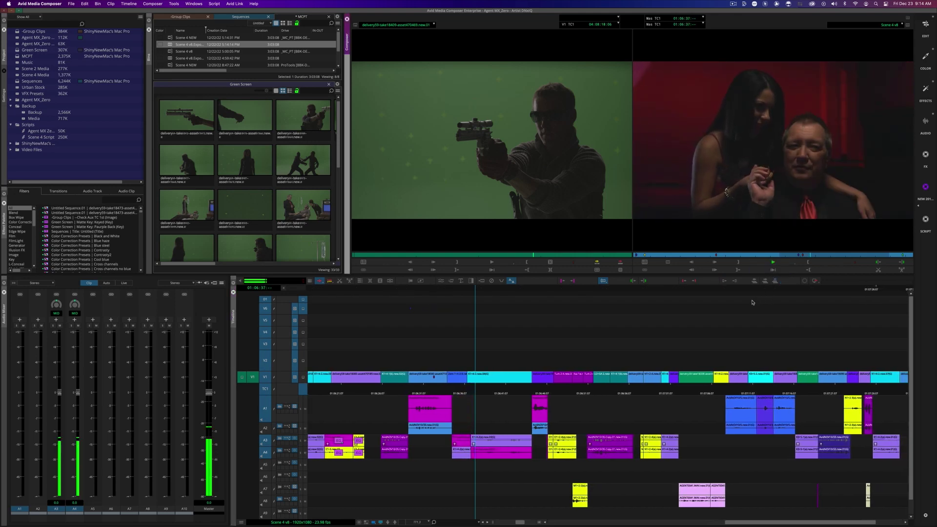
Open the export options of Scene 4 v8 with the PTSession 1 setting and examine the video codec, compression and raster choices.
right_click(695, 168)
left_click(713, 277)
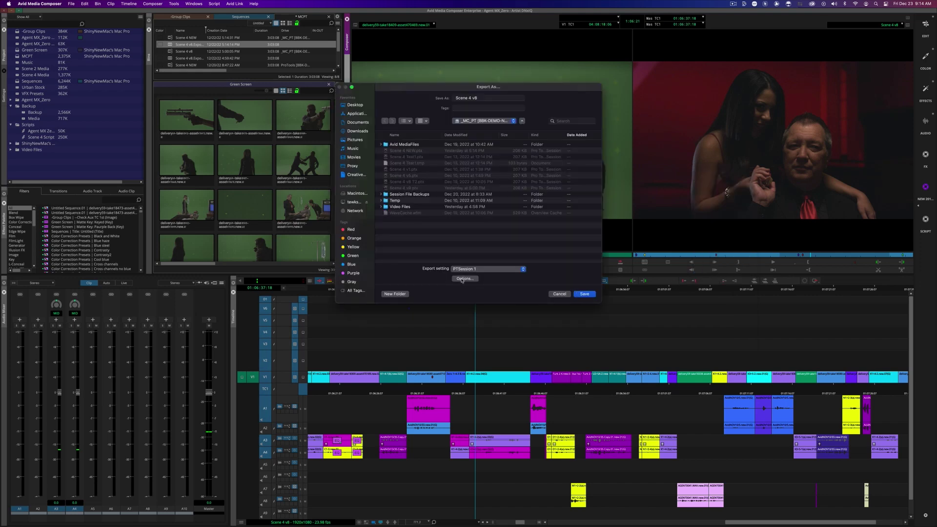
left_click(464, 279)
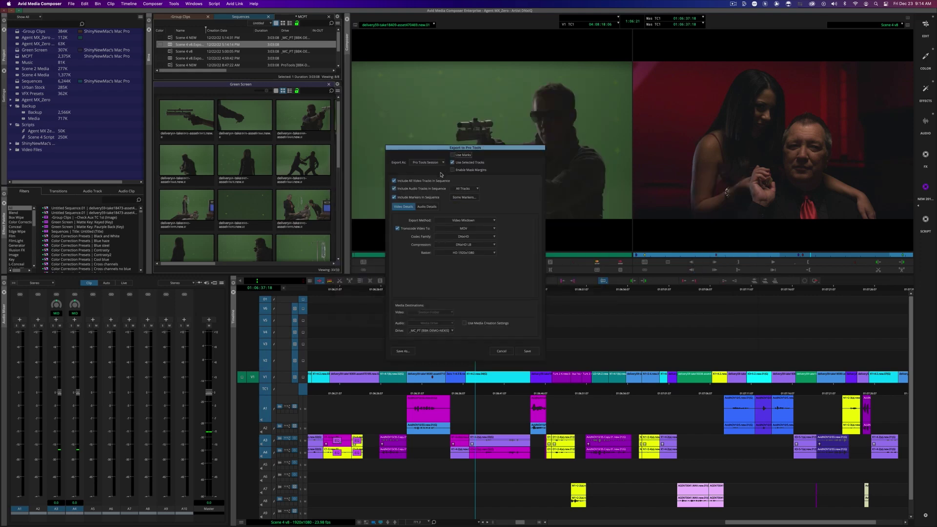
left_click(483, 237)
left_click(479, 251)
left_click(480, 246)
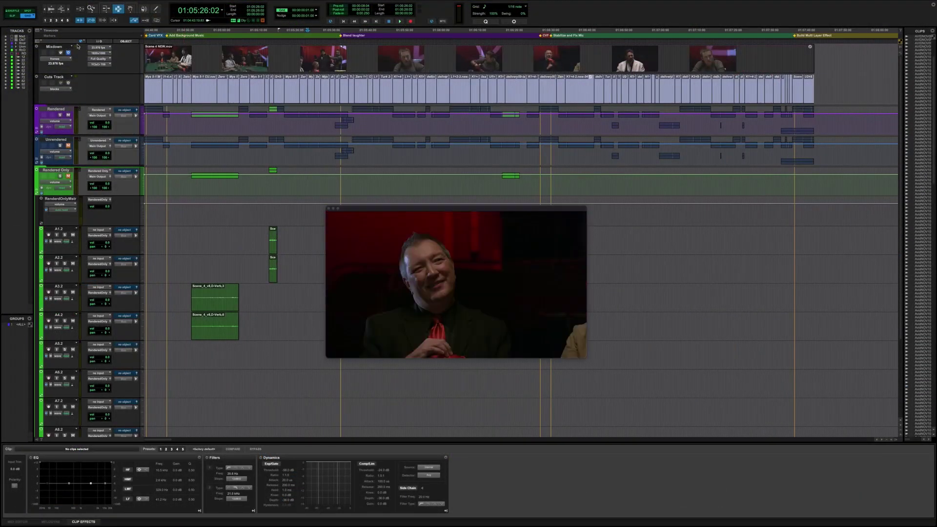
Switch to Pro Tools, open the Blend laughter marker's properties, and move the dialog clear of the video window to examine its comments.
left_click(295, 30)
double_click(342, 38)
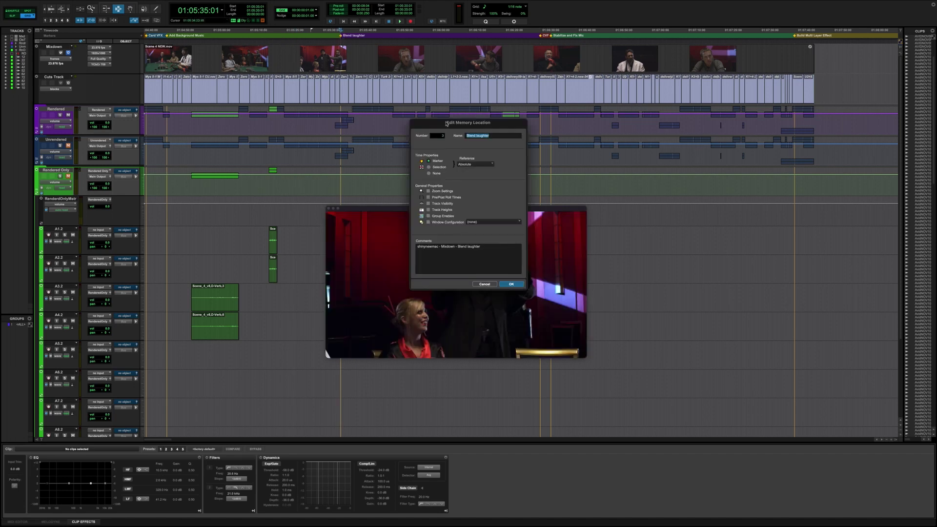
left_click_drag(446, 124, 243, 122)
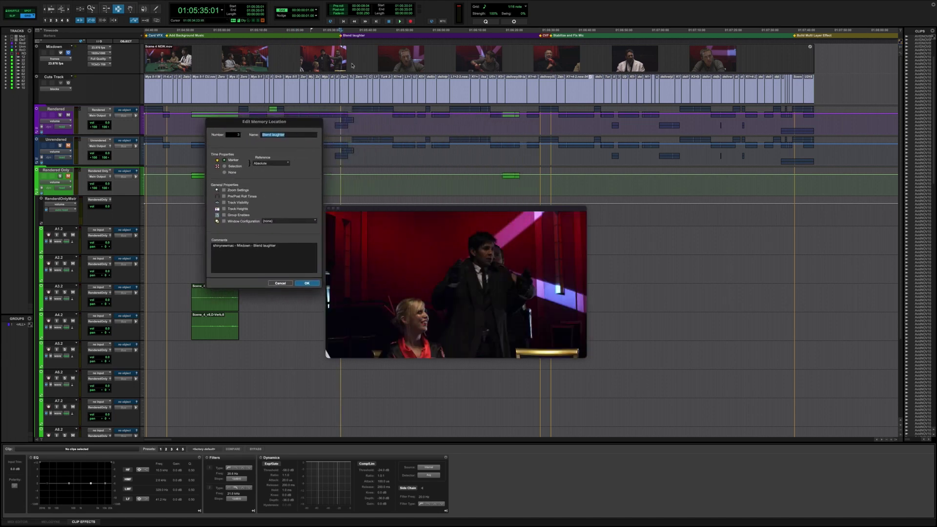